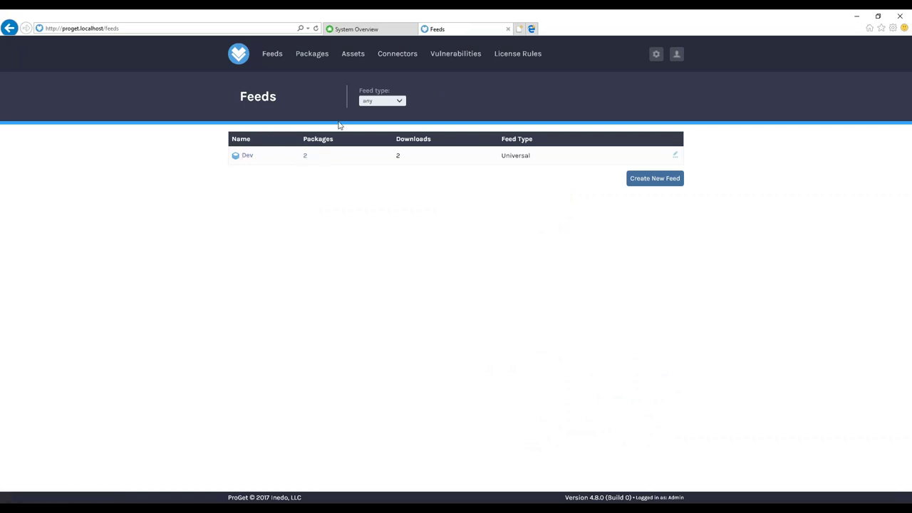
Create a new feed of type Universal named AnotherTeamsFeed
{"action": "left_click_drag", "start_coordinate": [240, 102], "coordinate": [280, 96]}
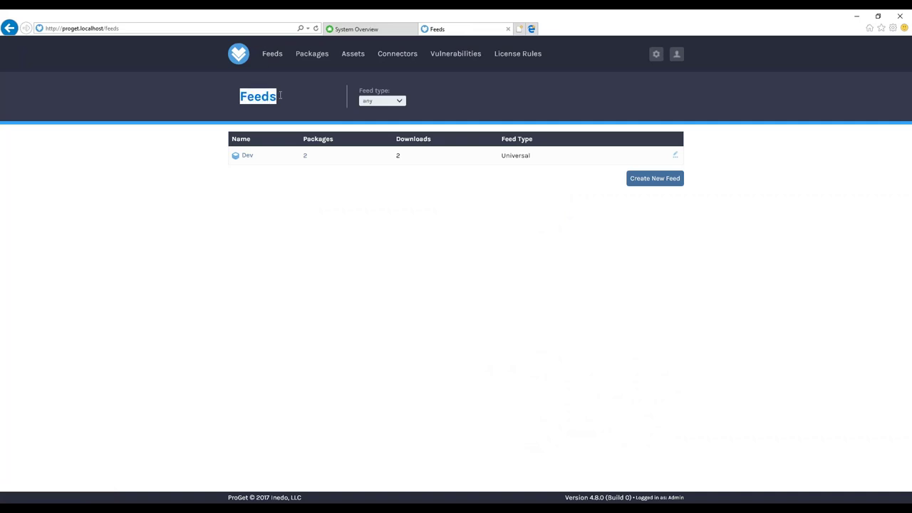
{"action": "left_click", "coordinate": [281, 97]}
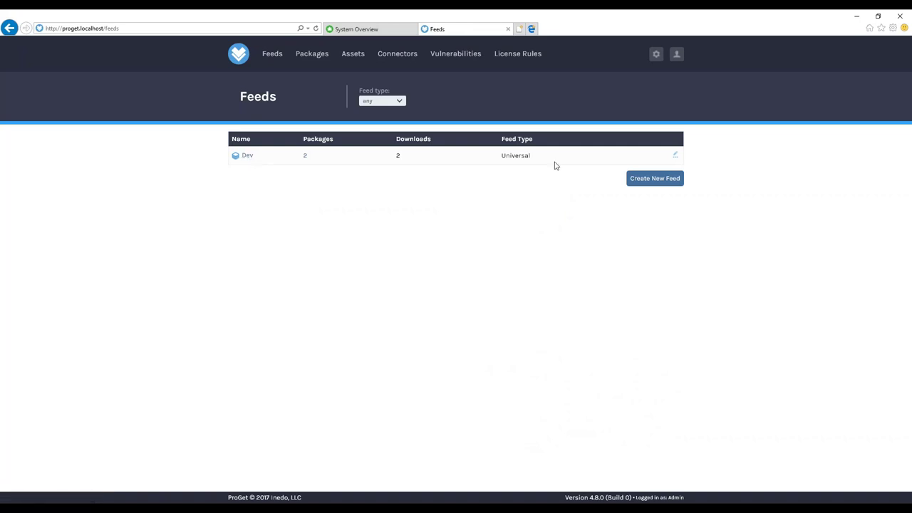
{"action": "left_click", "coordinate": [659, 186]}
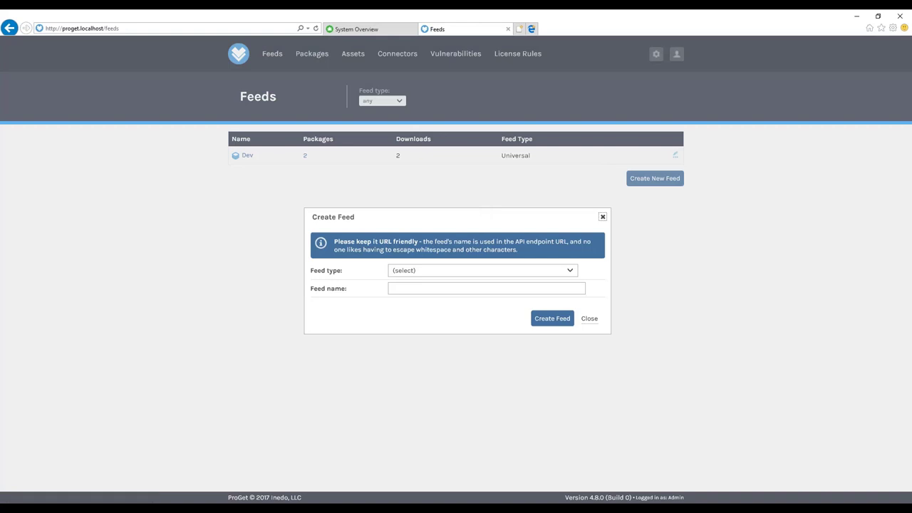
{"action": "left_click", "coordinate": [438, 271]}
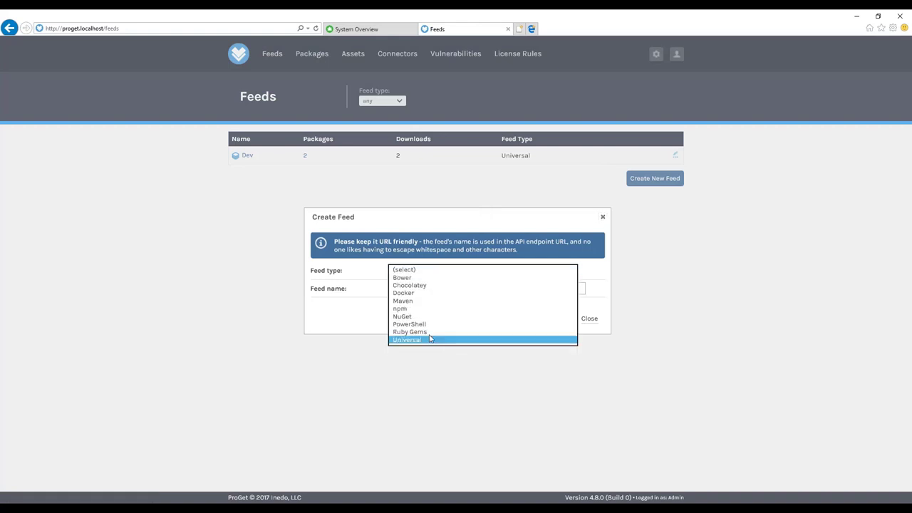
{"action": "left_click", "coordinate": [429, 341]}
{"action": "left_click", "coordinate": [425, 289]}
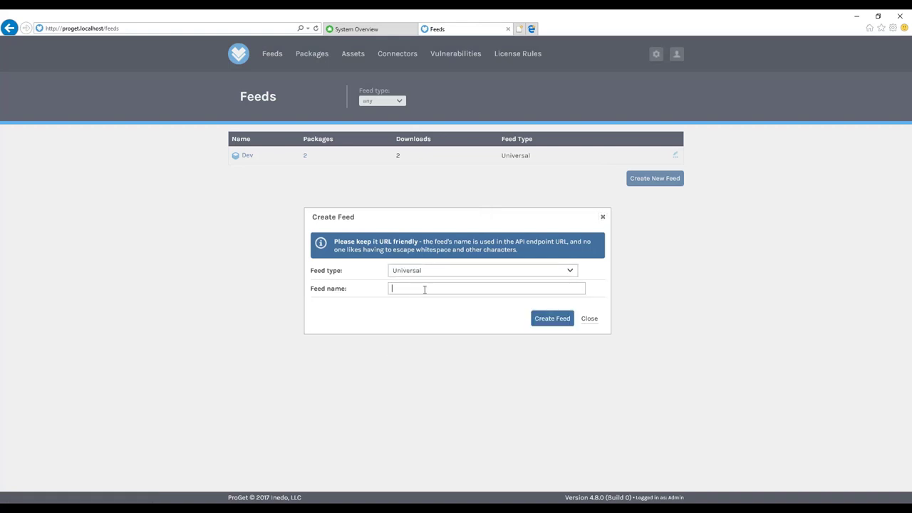
{"action": "type", "text": "AnotherTeamsFeed"}
{"action": "left_click", "coordinate": [552, 318]}
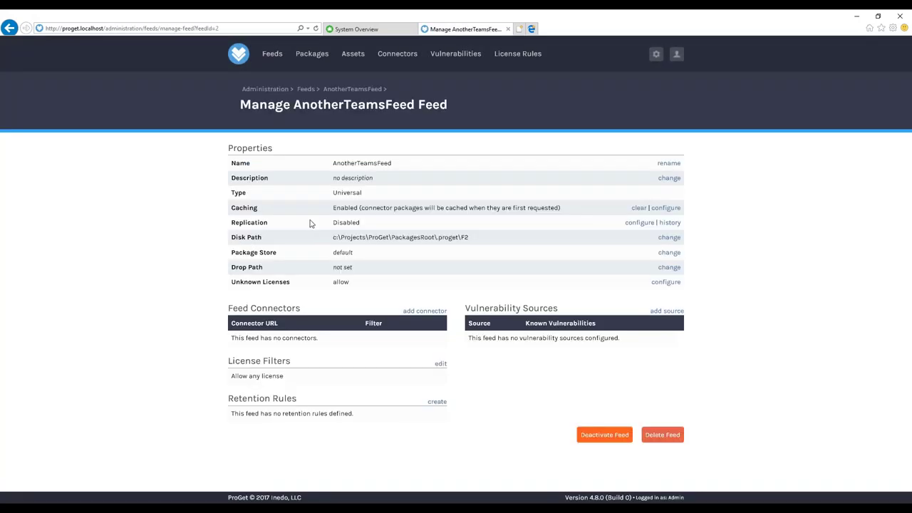
Examine the Dev feed's packages, including the details and all versions of the demos/accounts 1.6.0 package
{"action": "left_click", "coordinate": [306, 89]}
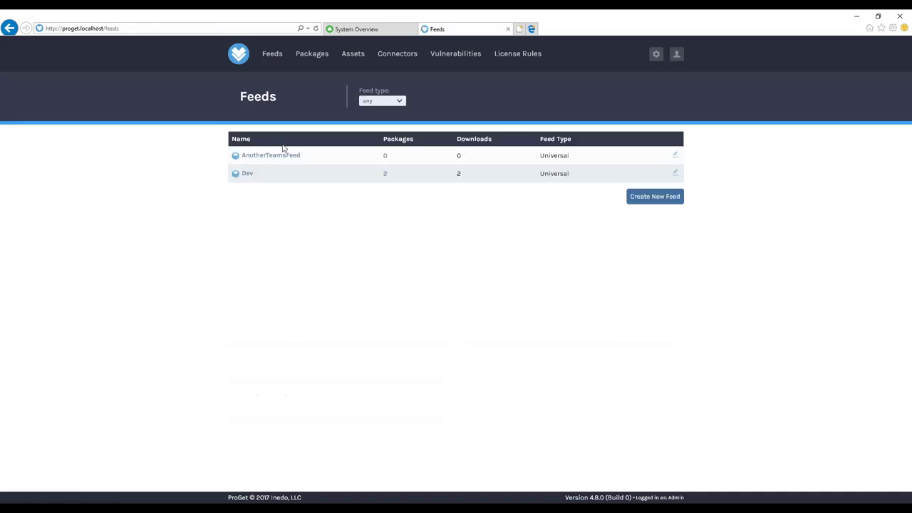
{"action": "left_click", "coordinate": [246, 176]}
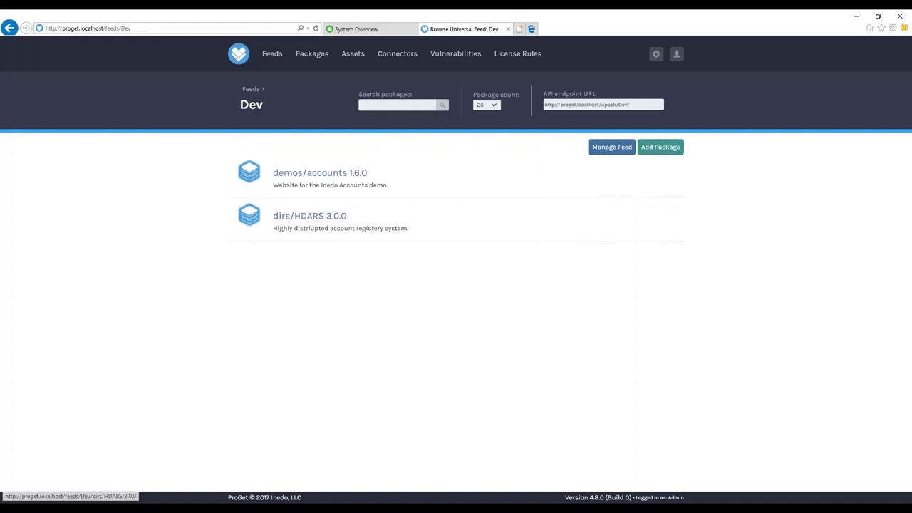
{"action": "left_click_drag", "start_coordinate": [273, 228], "coordinate": [386, 230]}
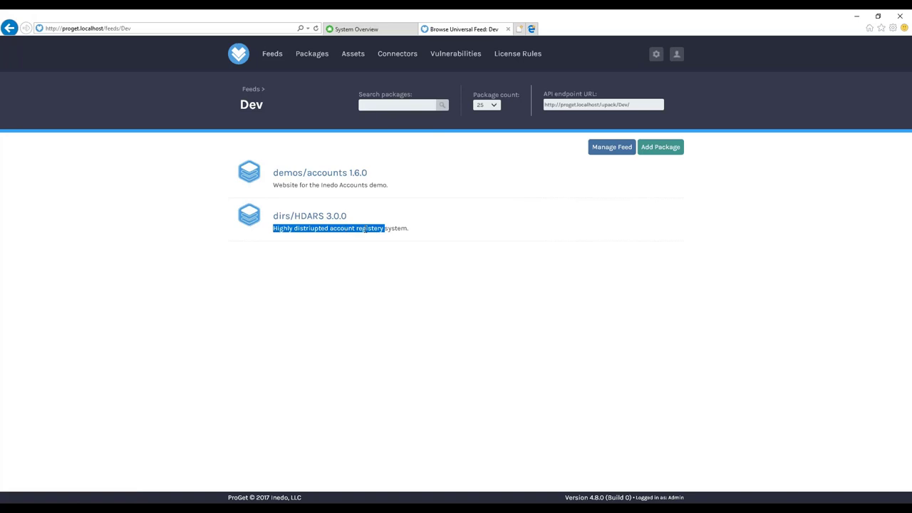
{"action": "left_click", "coordinate": [385, 230]}
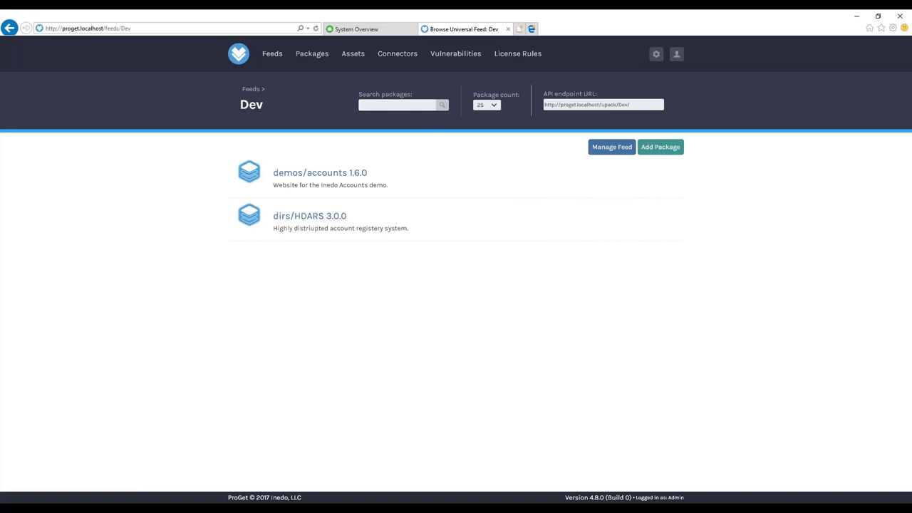
{"action": "left_click", "coordinate": [351, 177]}
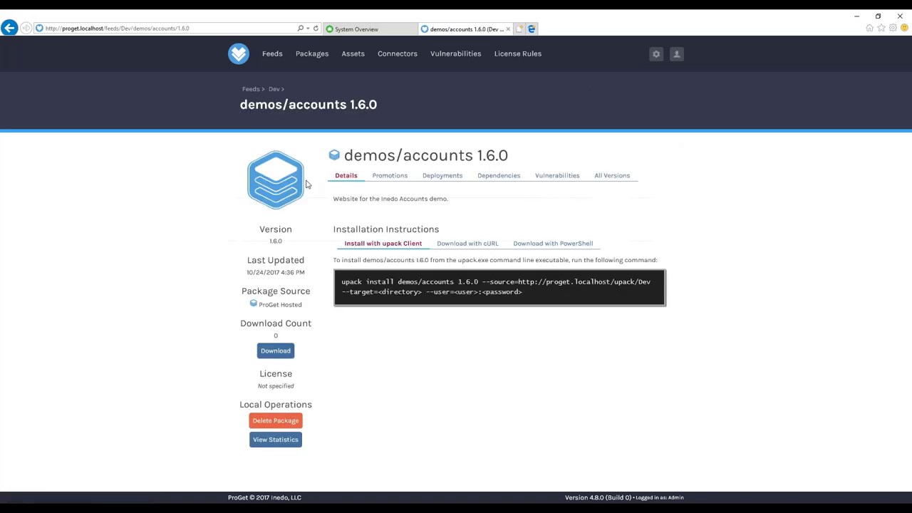
{"action": "left_click", "coordinate": [613, 176]}
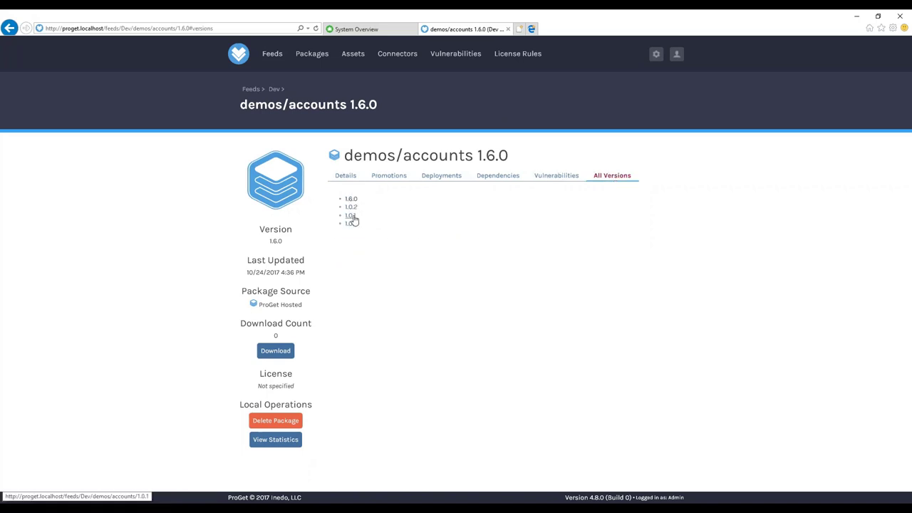
{"action": "left_click", "coordinate": [353, 179]}
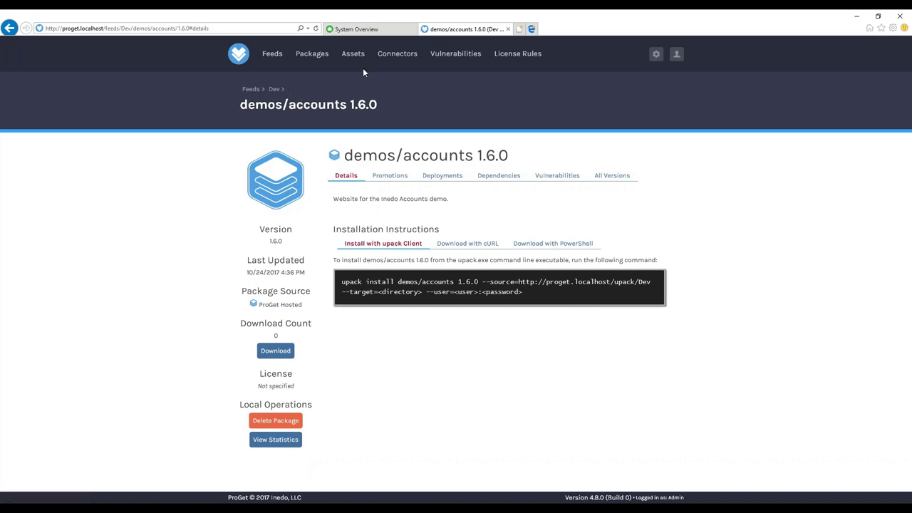
Switch to Hedgehog and examine its server list and the infrastructure options in the administration overview
{"action": "left_click", "coordinate": [388, 32]}
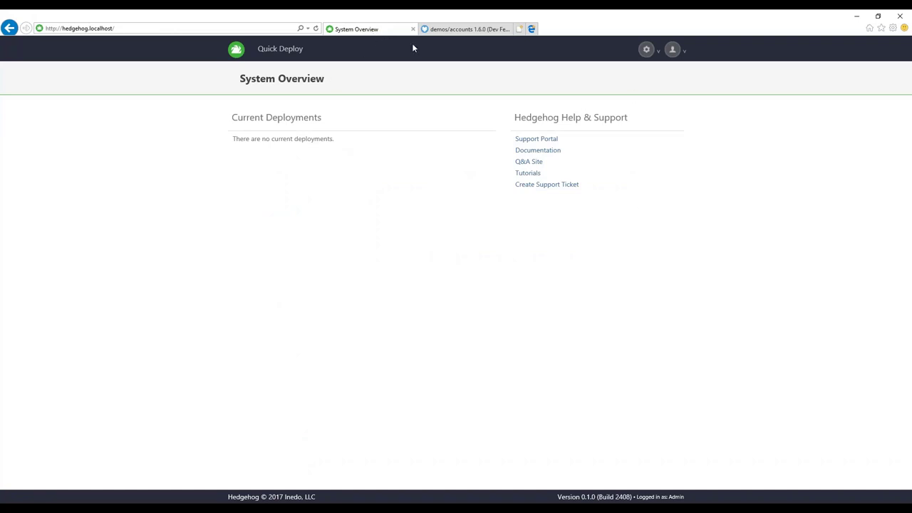
{"action": "left_click", "coordinate": [636, 69]}
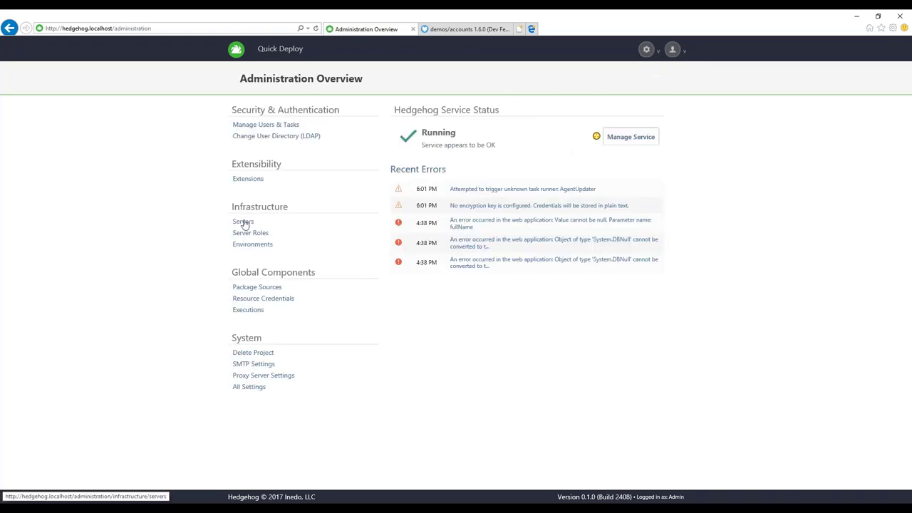
{"action": "left_click", "coordinate": [243, 222]}
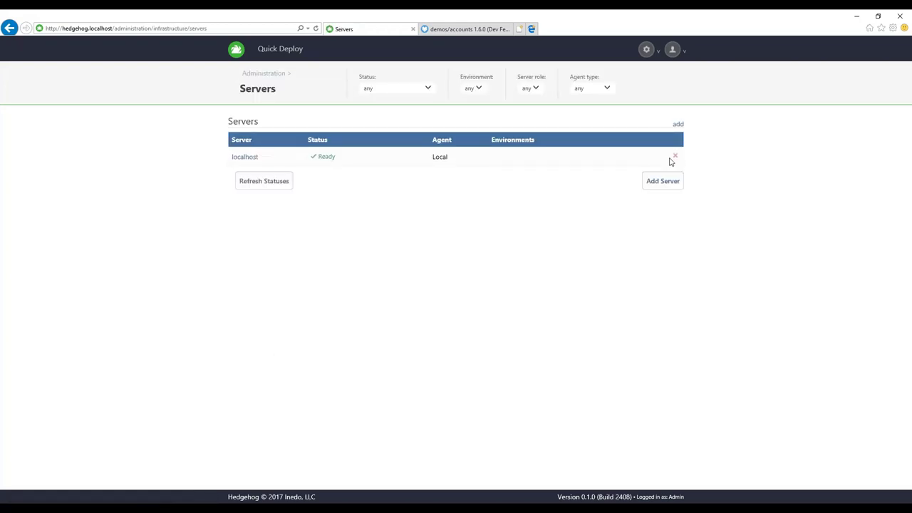
{"action": "left_click", "coordinate": [10, 30]}
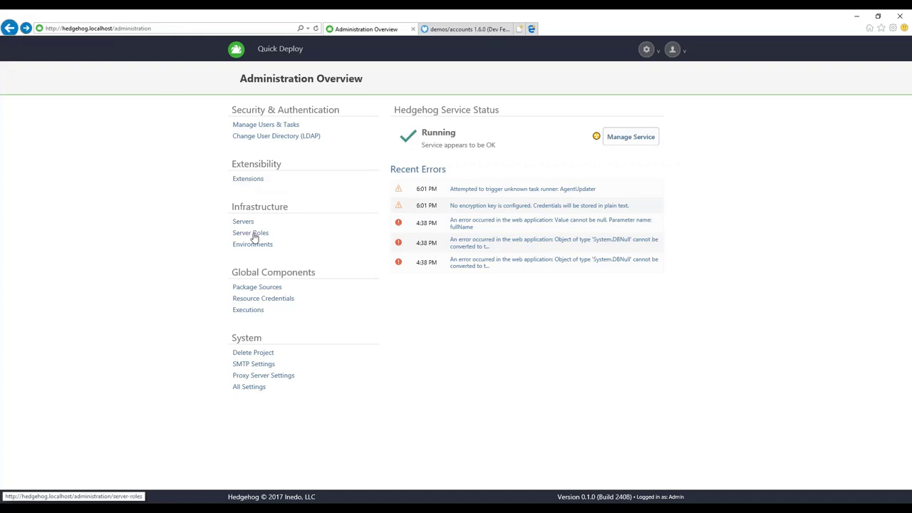
{"action": "mouse_move", "coordinate": [255, 234]}
{"action": "left_mouse_down"}
{"action": "mouse_move", "coordinate": [273, 230]}
{"action": "mouse_move", "coordinate": [262, 234]}
{"action": "left_mouse_up"}
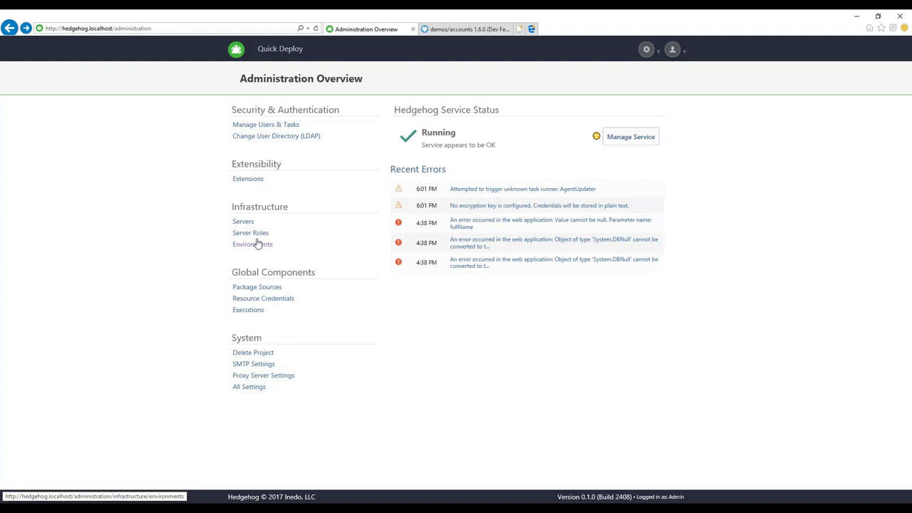
{"action": "left_click_drag", "start_coordinate": [235, 208], "coordinate": [287, 208]}
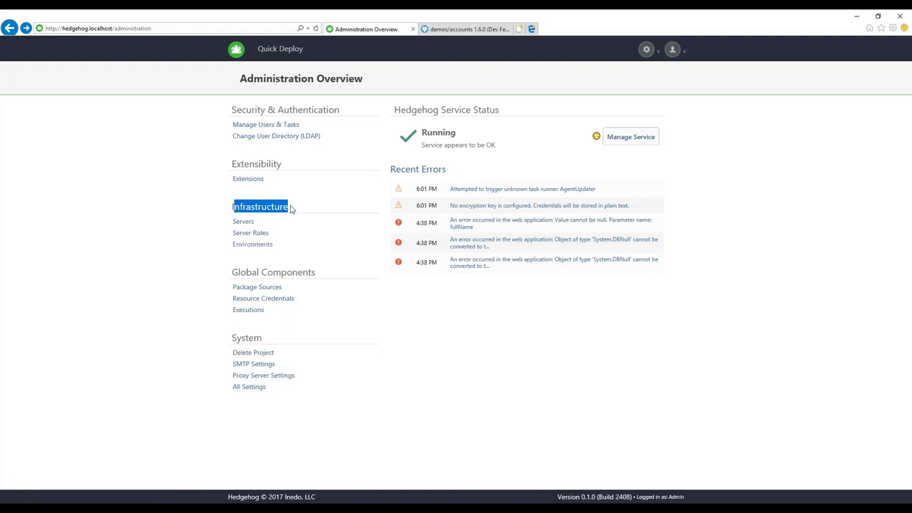
Check Hedgehog's package sources, then copy the API endpoint URL of AnotherTeamsFeed from ProGet
{"action": "left_click", "coordinate": [256, 287]}
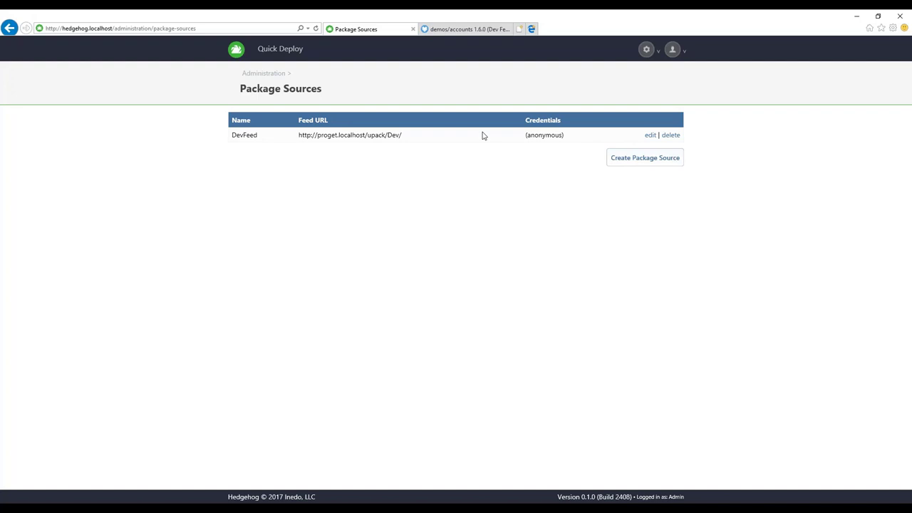
{"action": "left_click", "coordinate": [476, 30]}
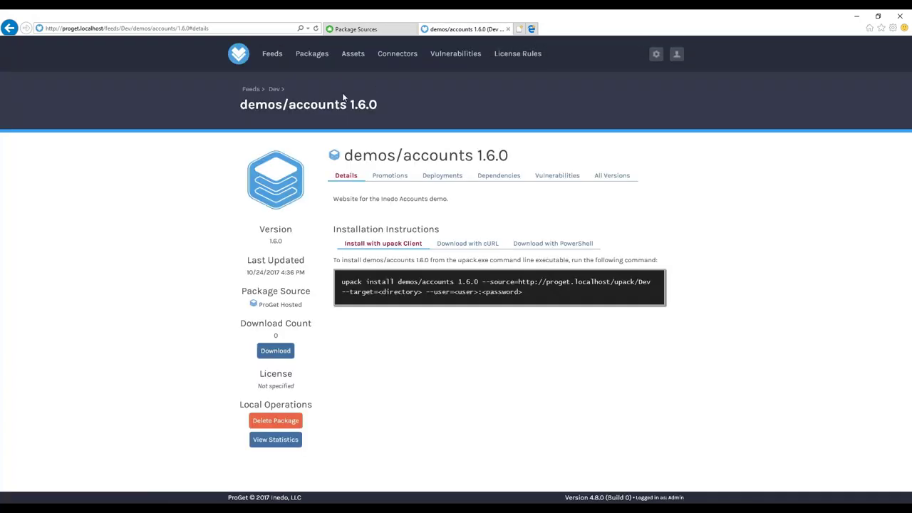
{"action": "left_click", "coordinate": [257, 91]}
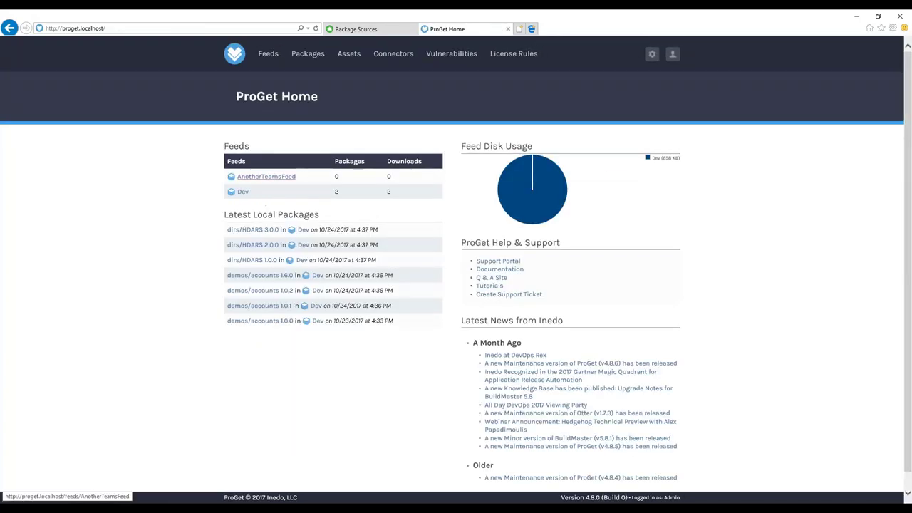
{"action": "left_click", "coordinate": [254, 179]}
{"action": "left_click", "coordinate": [625, 106]}
{"action": "key", "text": "ctrl+c"}
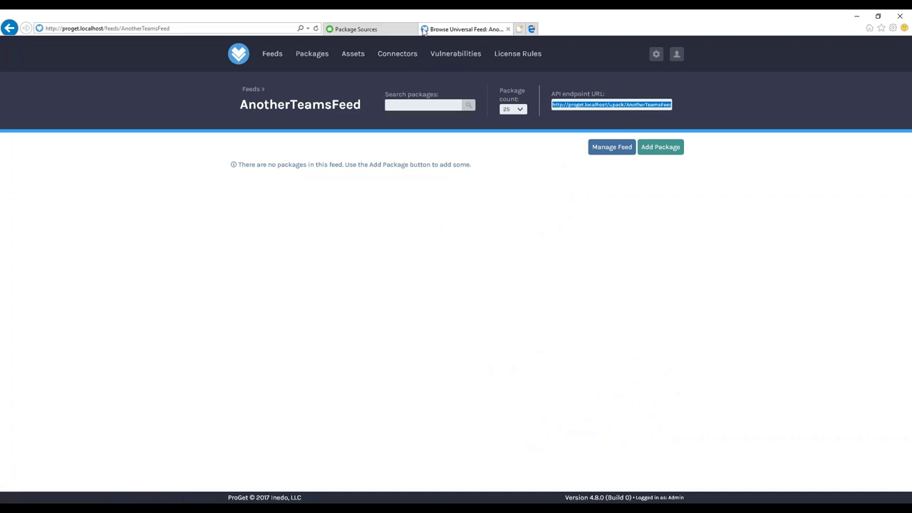
{"action": "left_click", "coordinate": [356, 28]}
{"action": "left_click", "coordinate": [644, 164]}
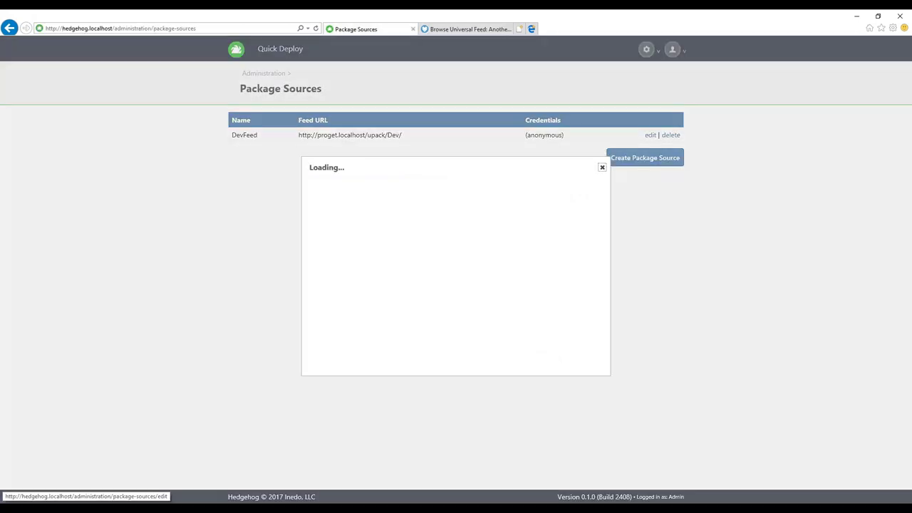
{"action": "key", "text": "ctrl+v"}
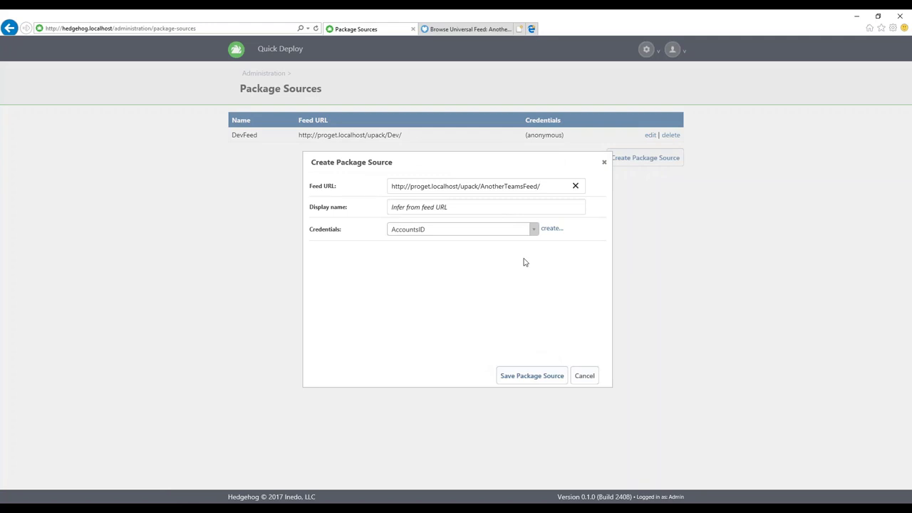
{"action": "left_click", "coordinate": [492, 230]}
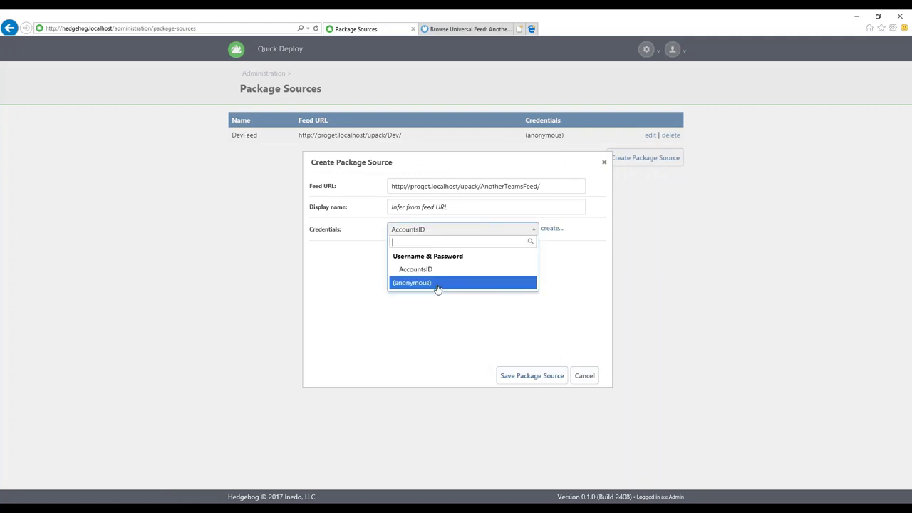
{"action": "left_click", "coordinate": [438, 287]}
{"action": "left_click", "coordinate": [534, 375]}
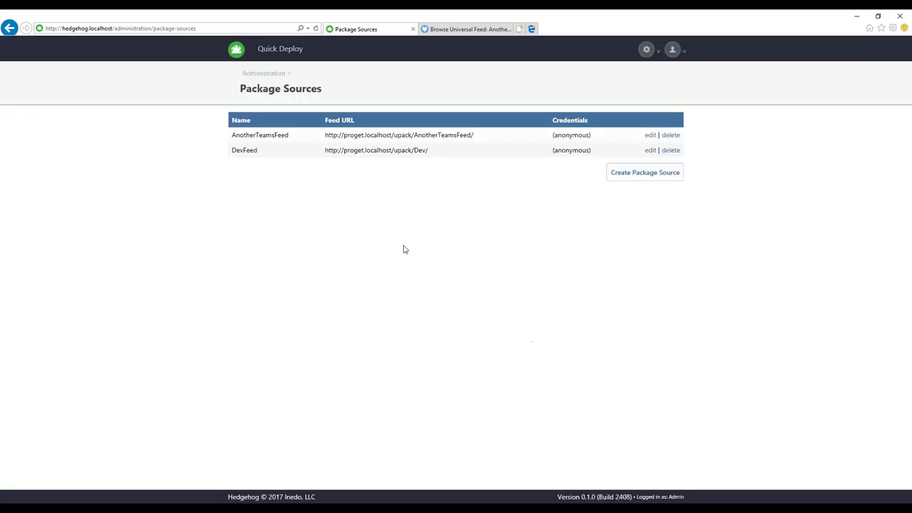
Examine the AccountsID resource credential's description and function usage in the administration area
{"action": "left_click", "coordinate": [277, 77]}
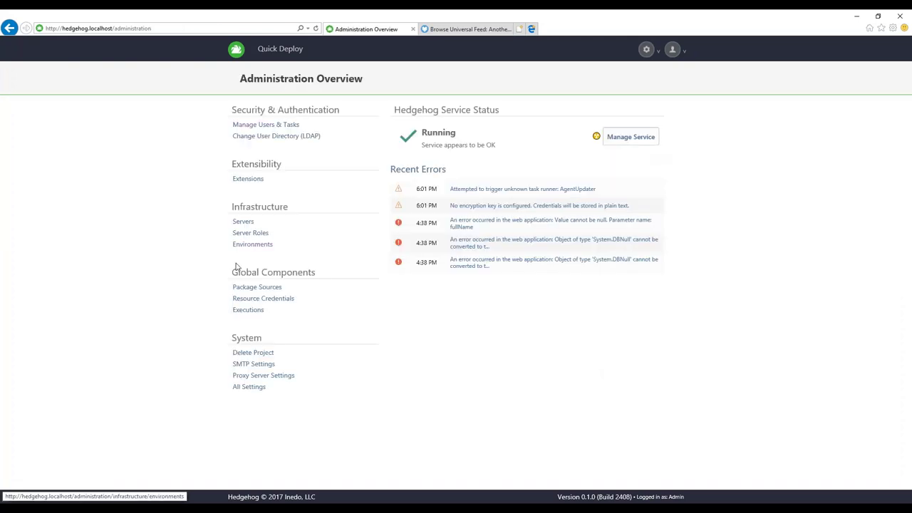
{"action": "left_click", "coordinate": [257, 303]}
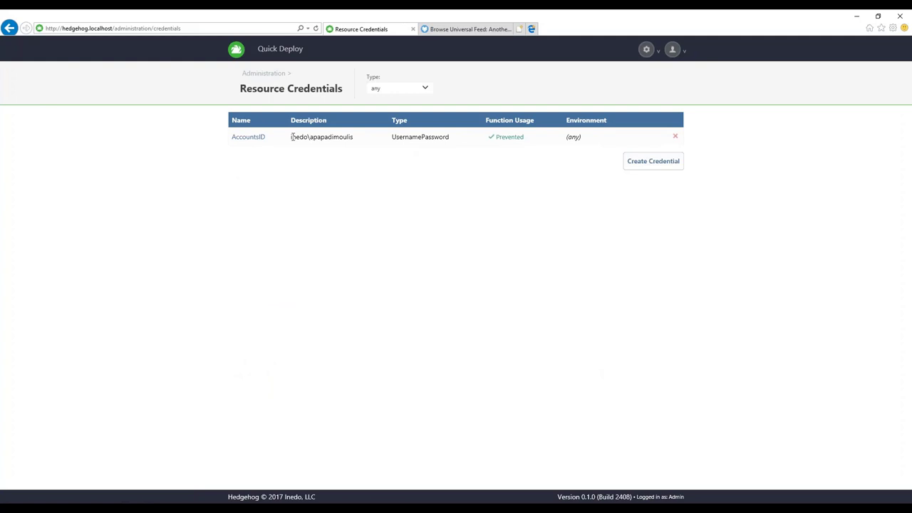
{"action": "left_click_drag", "start_coordinate": [230, 137], "coordinate": [343, 143]}
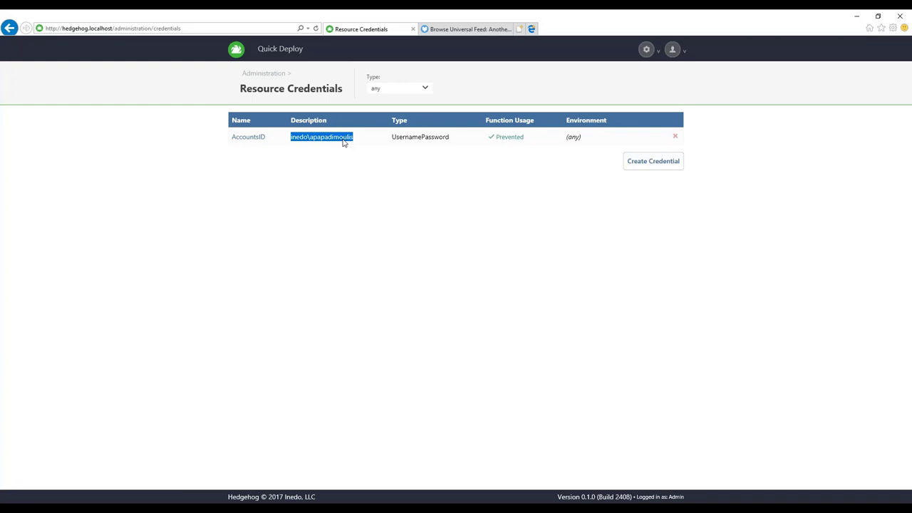
{"action": "left_click_drag", "start_coordinate": [482, 139], "coordinate": [520, 143]}
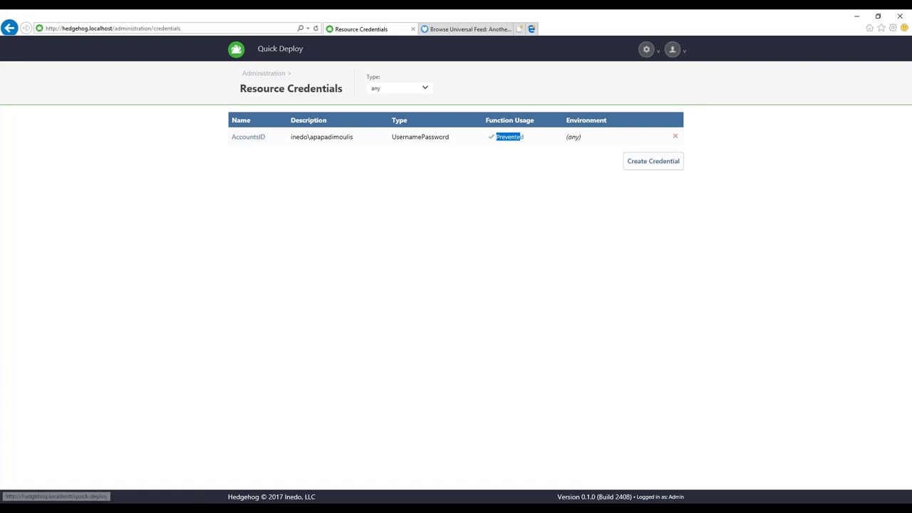
Start a quick deployment and choose DevFeed as its package source
{"action": "left_click", "coordinate": [236, 54]}
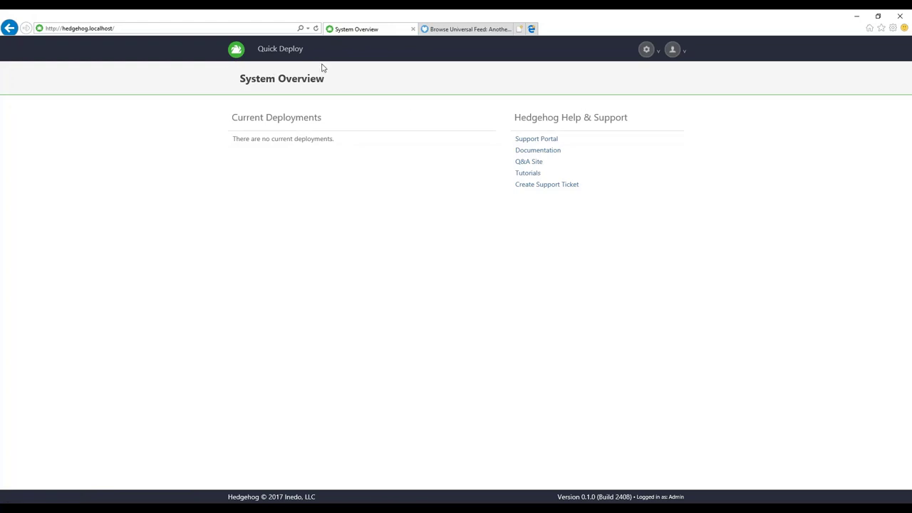
{"action": "left_click", "coordinate": [283, 51]}
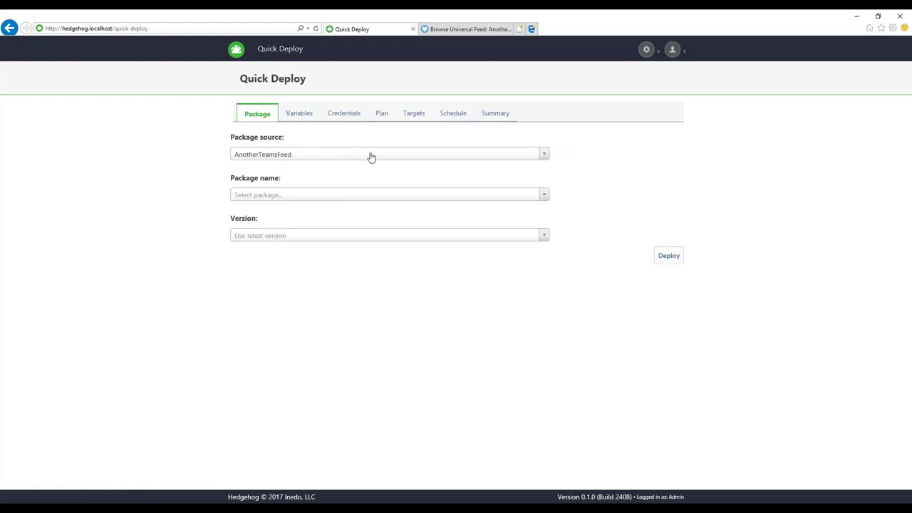
{"action": "left_click", "coordinate": [403, 156]}
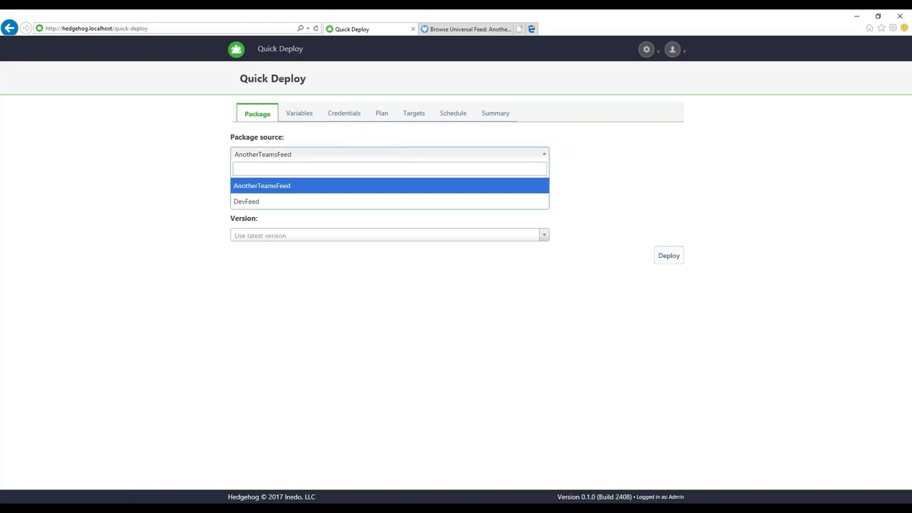
{"action": "left_click", "coordinate": [342, 201]}
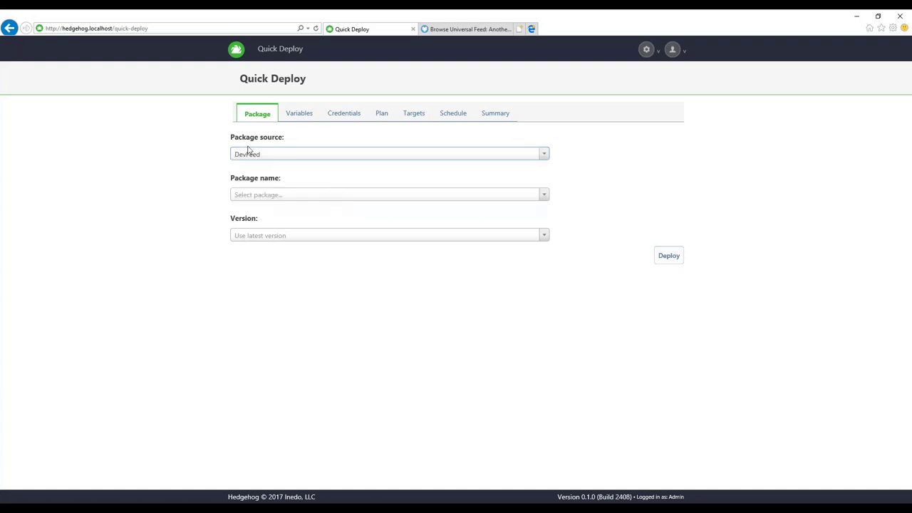
Choose version 1.6.0 of the demos/accounts package and set the WebsiteRoot variable to c:\websites\accounts
{"action": "left_click", "coordinate": [322, 196]}
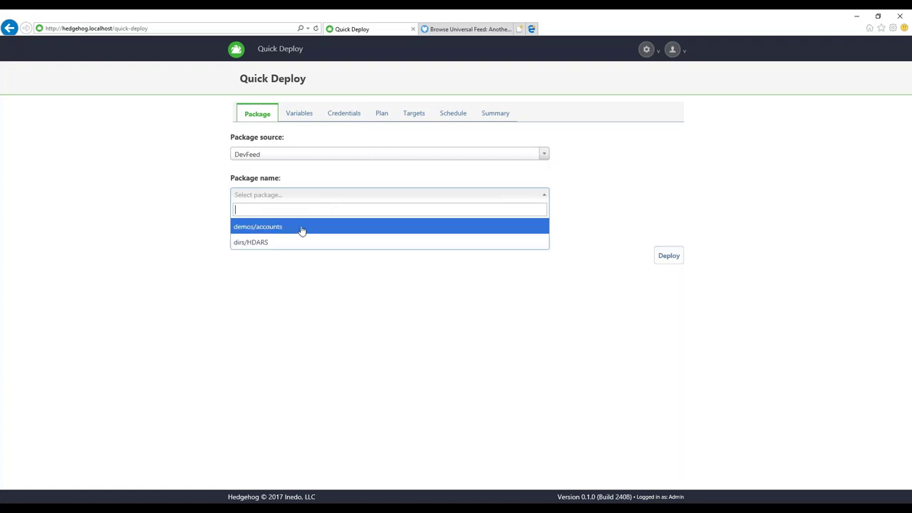
{"action": "left_click", "coordinate": [313, 227]}
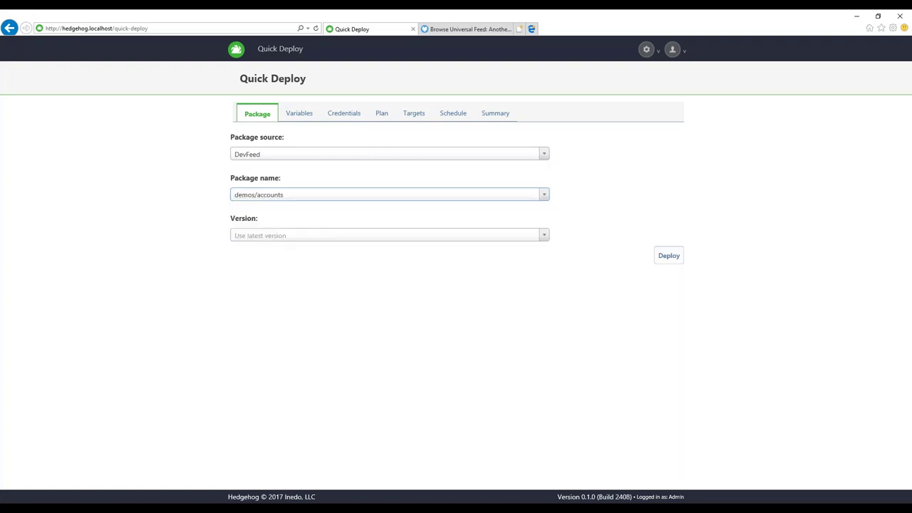
{"action": "left_click", "coordinate": [339, 236]}
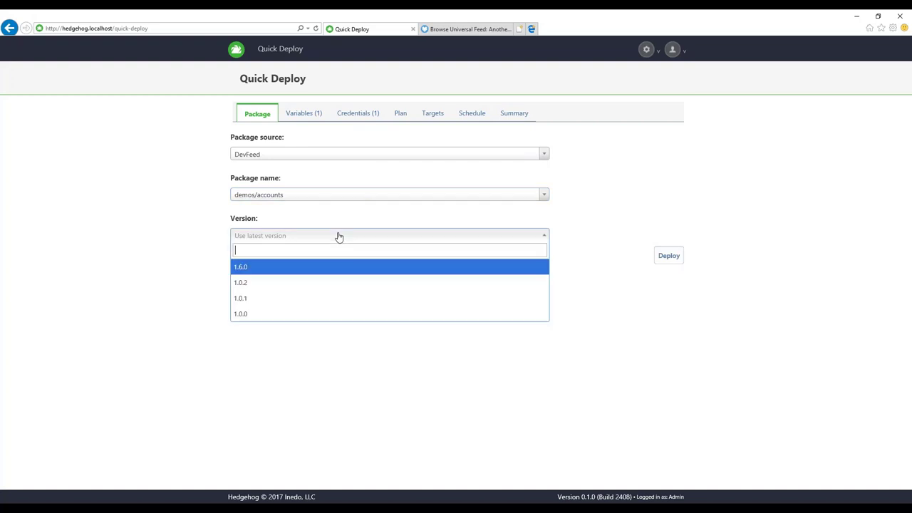
{"action": "left_click", "coordinate": [271, 272]}
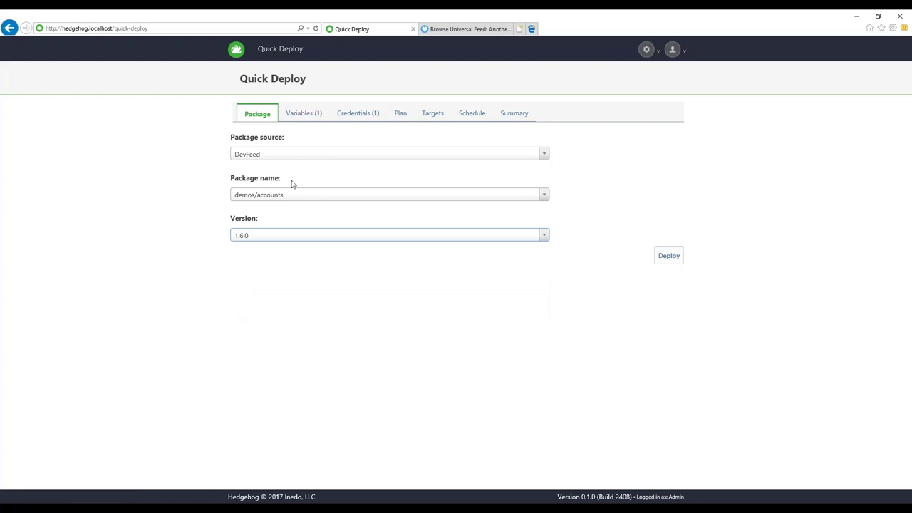
{"action": "left_click", "coordinate": [314, 118]}
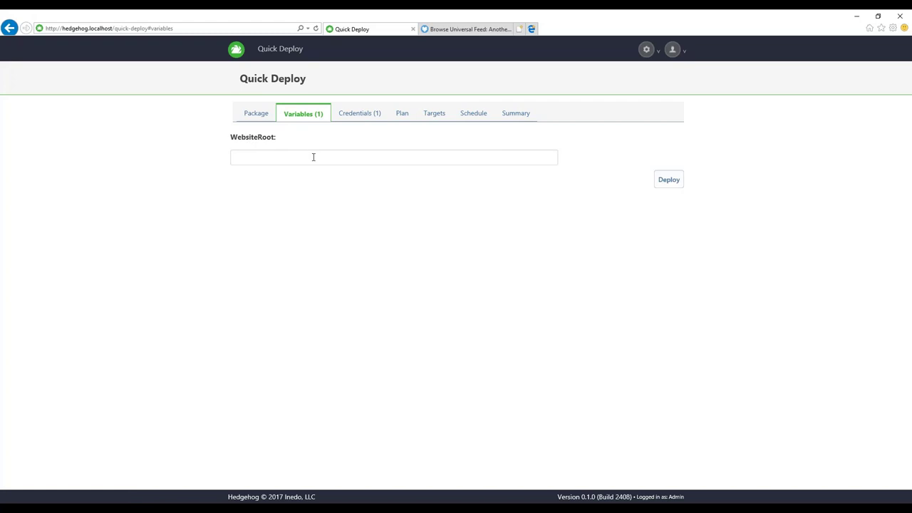
{"action": "type", "text": "c:\\websites\\accounts"}
Review the AccountsAppPoolId credential requirement and assign the AccountsID credential to it
{"action": "left_click", "coordinate": [369, 119]}
{"action": "left_click_drag", "start_coordinate": [231, 152], "coordinate": [344, 151]}
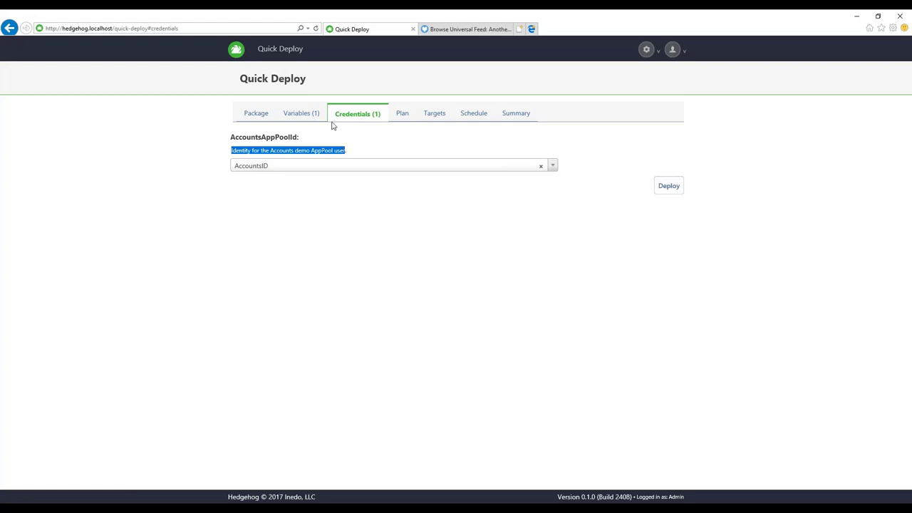
{"action": "left_click", "coordinate": [302, 117]}
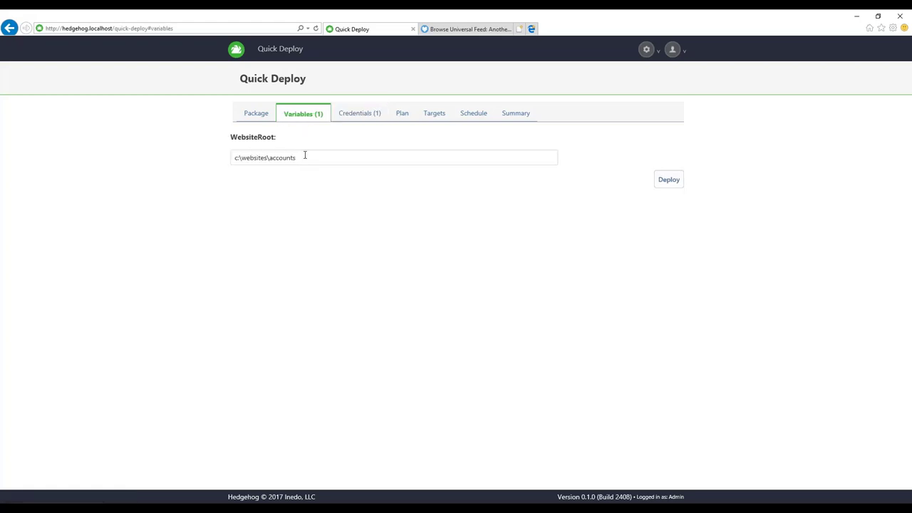
{"action": "left_click", "coordinate": [356, 114]}
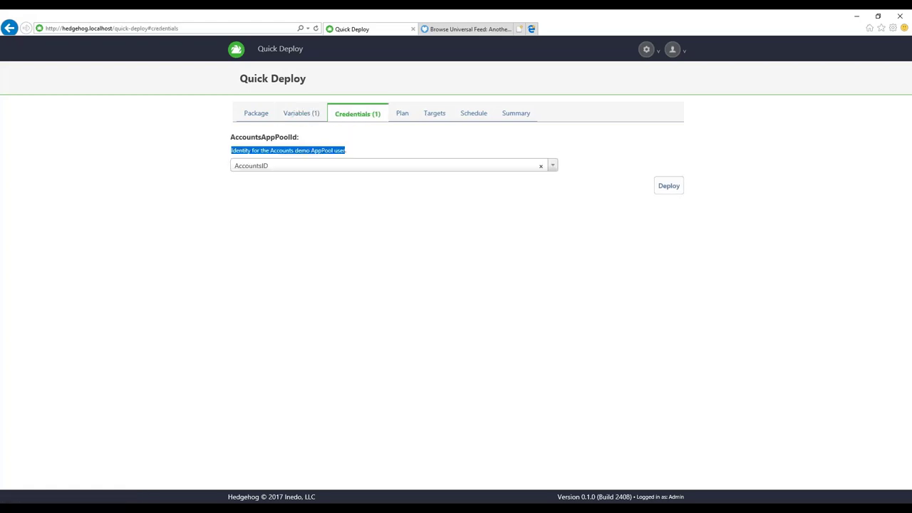
{"action": "left_click", "coordinate": [335, 166]}
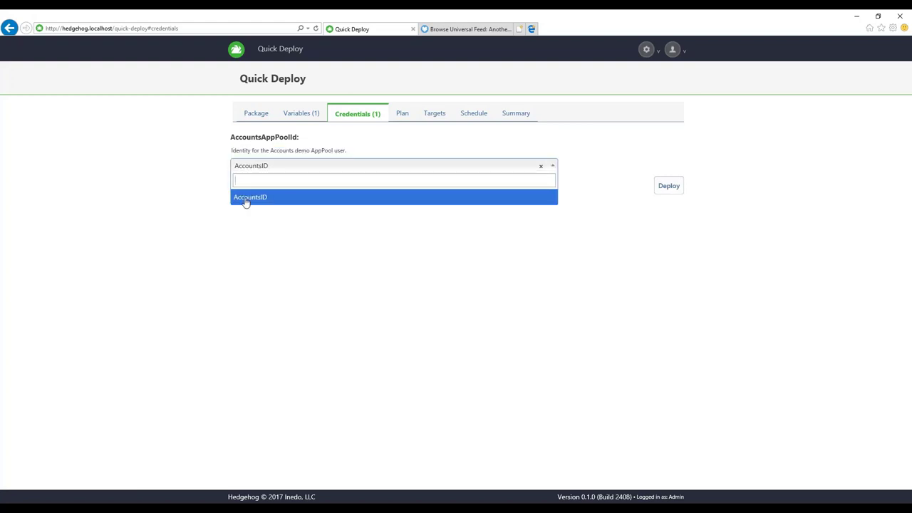
{"action": "left_click", "coordinate": [281, 199]}
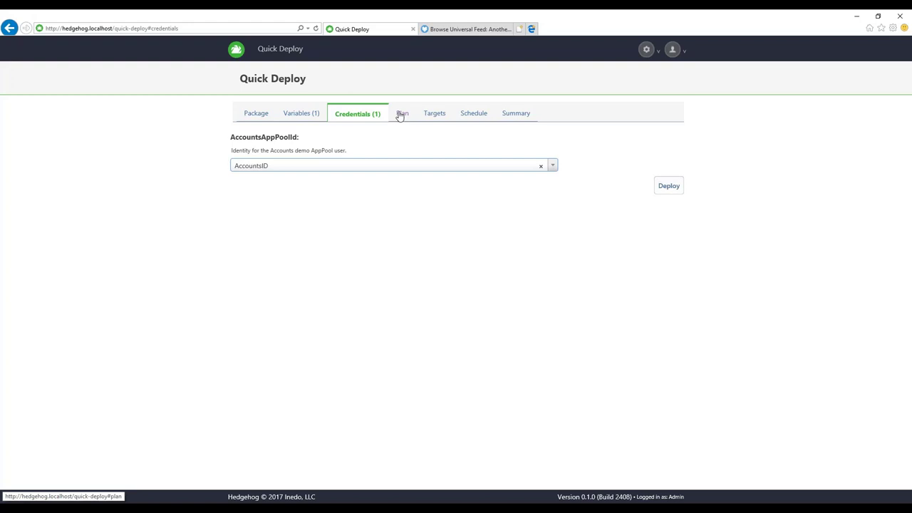
Examine the deployment plan script, including its Ensure-Directory line, the application pool credentials and the Ensure-Site Accounts block
{"action": "left_click", "coordinate": [400, 117]}
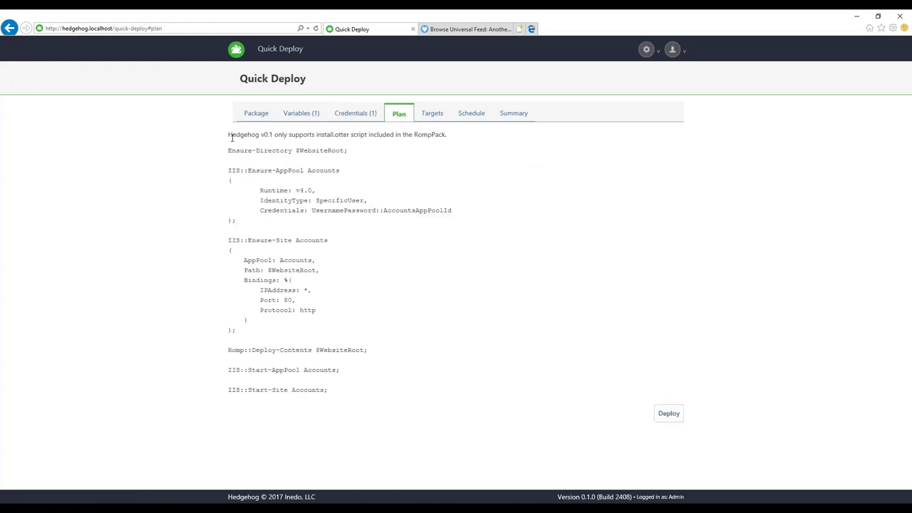
{"action": "left_click_drag", "start_coordinate": [231, 138], "coordinate": [349, 130]}
{"action": "left_click_drag", "start_coordinate": [233, 148], "coordinate": [363, 152]}
{"action": "left_click", "coordinate": [363, 152]}
{"action": "left_click_drag", "start_coordinate": [311, 210], "coordinate": [461, 211]}
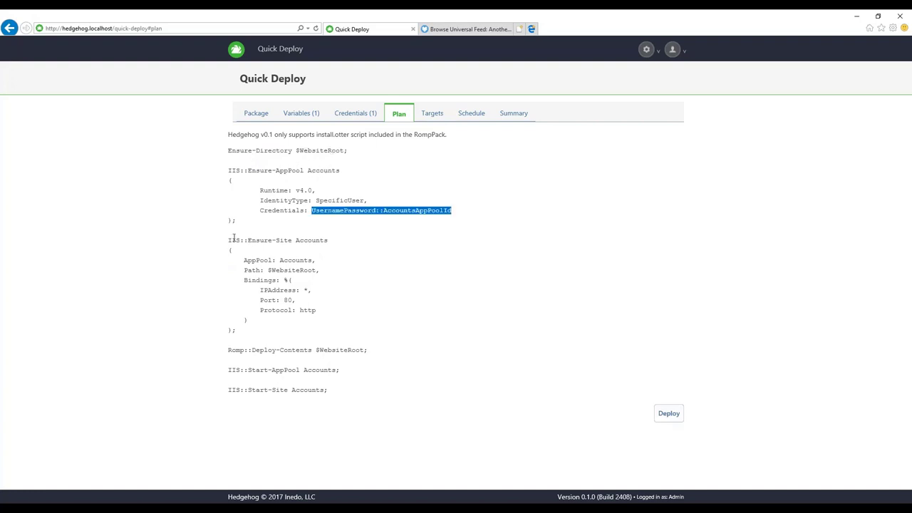
{"action": "left_click_drag", "start_coordinate": [248, 240], "coordinate": [255, 318]}
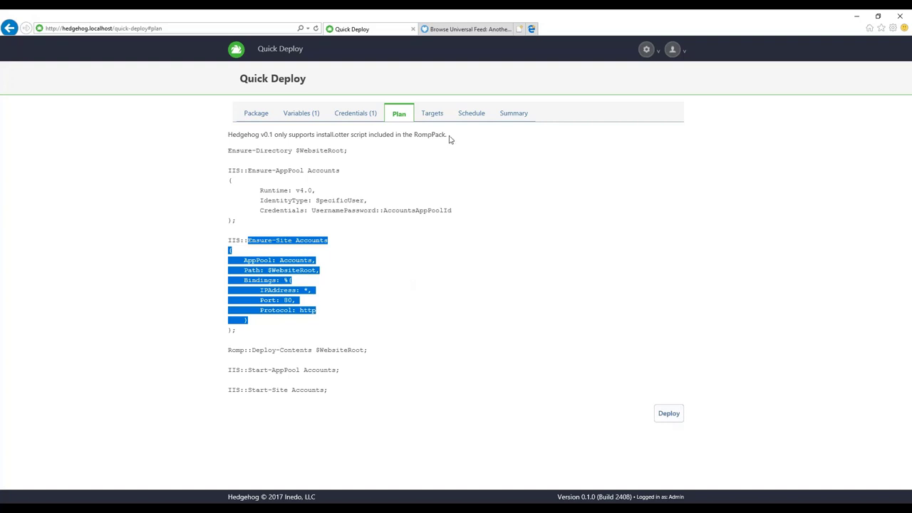
Try resolving server targets from environments and roles, and switch the target mode back to individual server targets
{"action": "left_click", "coordinate": [432, 113]}
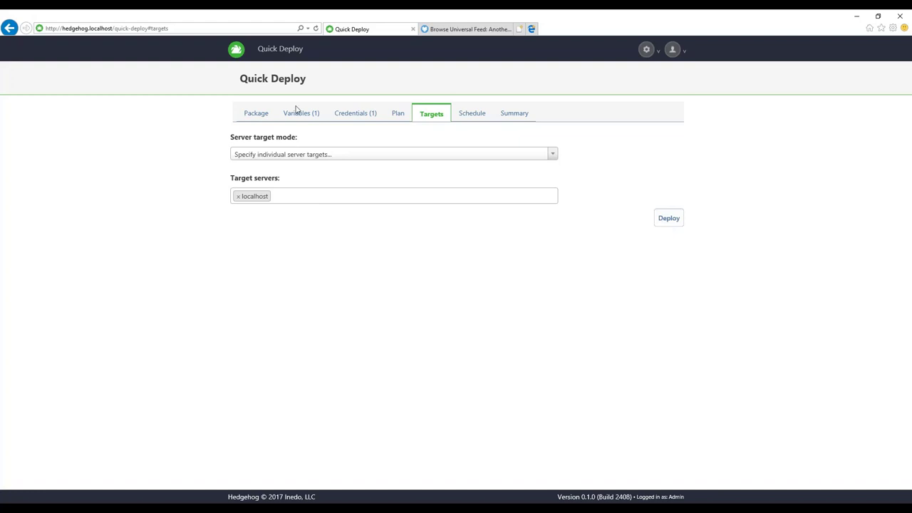
{"action": "left_click", "coordinate": [377, 158]}
{"action": "left_click", "coordinate": [345, 202]}
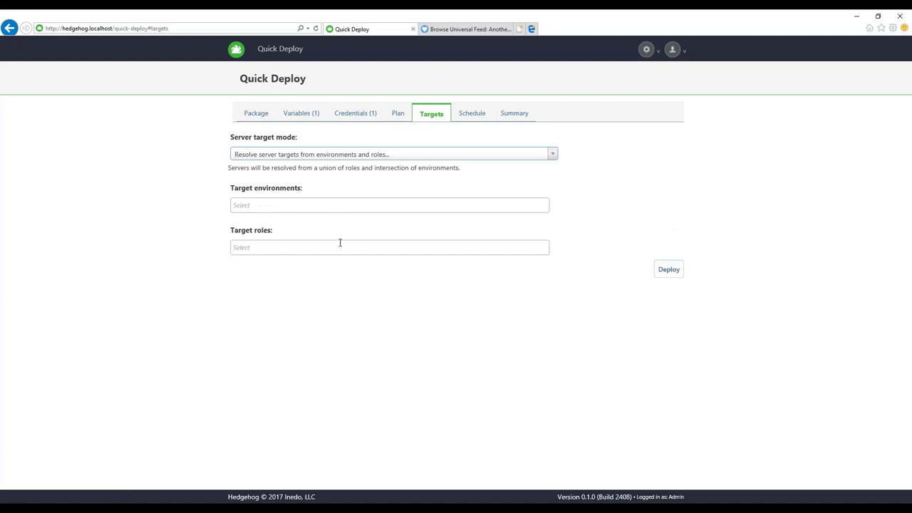
{"action": "left_click", "coordinate": [395, 153]}
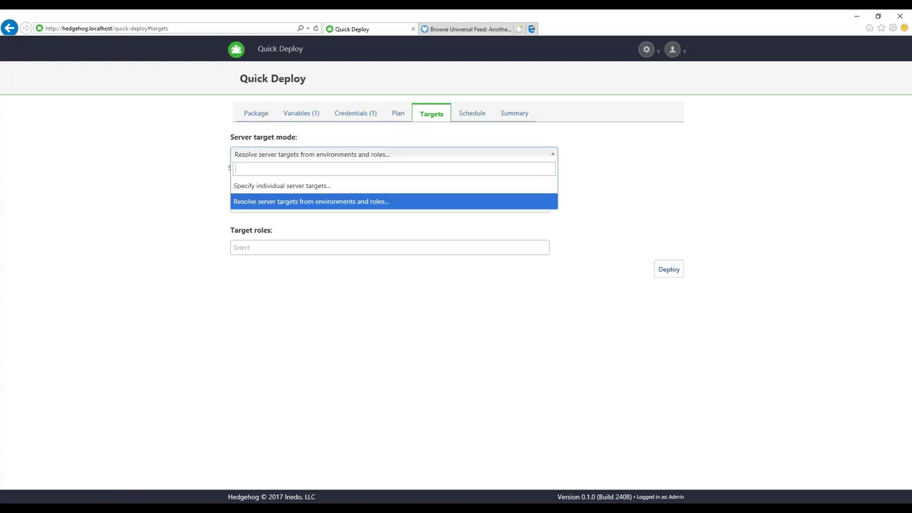
{"action": "left_click", "coordinate": [364, 186]}
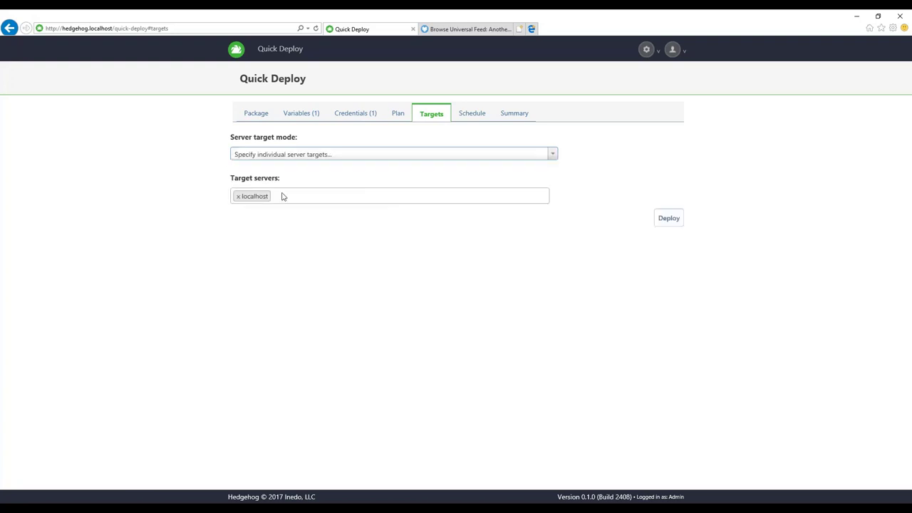
Check the available deployment schedule options, keeping immediate deployment
{"action": "left_click", "coordinate": [472, 113]}
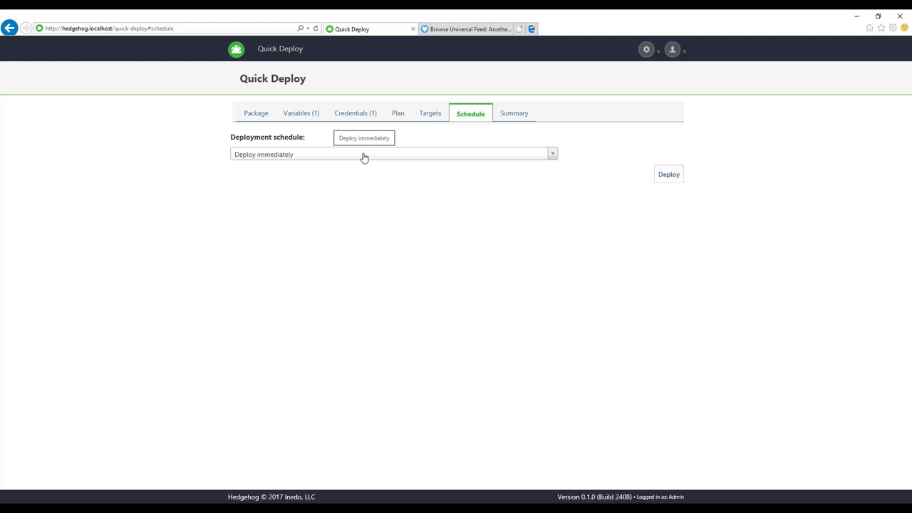
{"action": "left_click", "coordinate": [474, 157]}
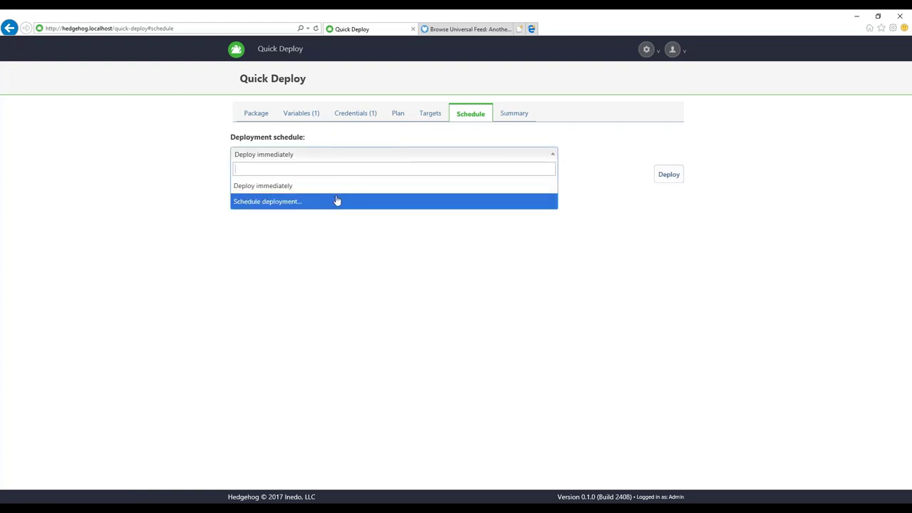
{"action": "left_click", "coordinate": [529, 135]}
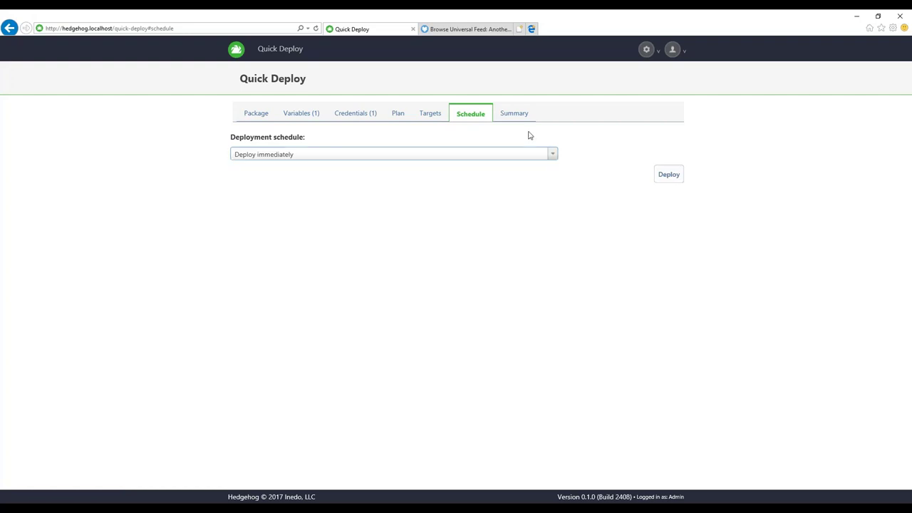
Review the quick deployment's summary and deploy demos/accounts v1.6.0 to localhost
{"action": "left_click", "coordinate": [507, 116]}
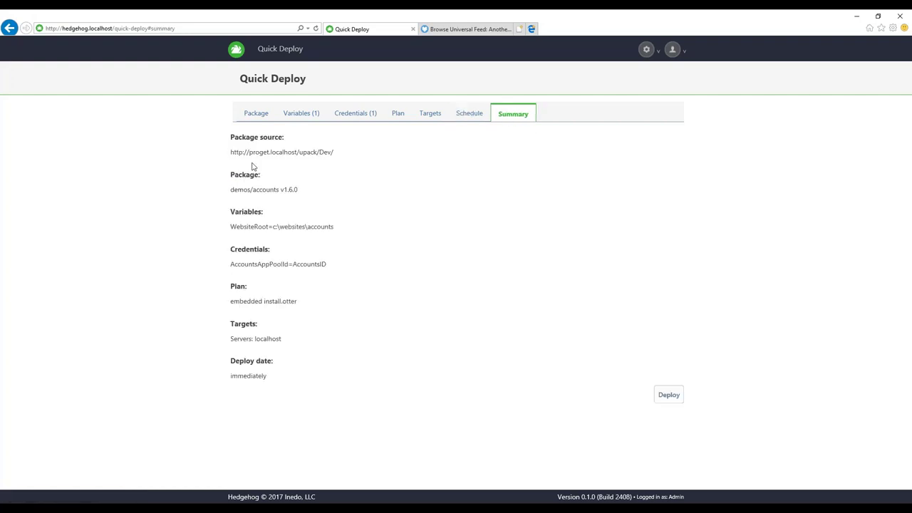
{"action": "left_click_drag", "start_coordinate": [250, 151], "coordinate": [289, 265]}
{"action": "left_click", "coordinate": [442, 306]}
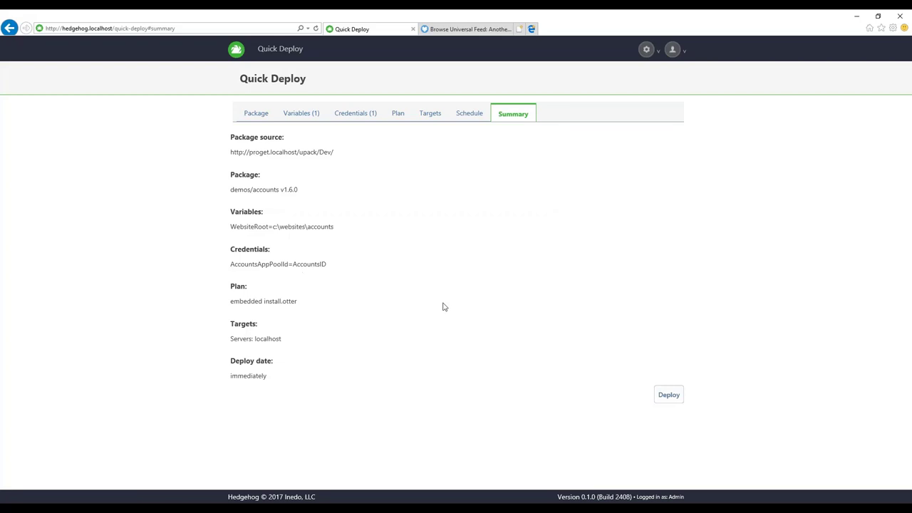
{"action": "left_click", "coordinate": [670, 396]}
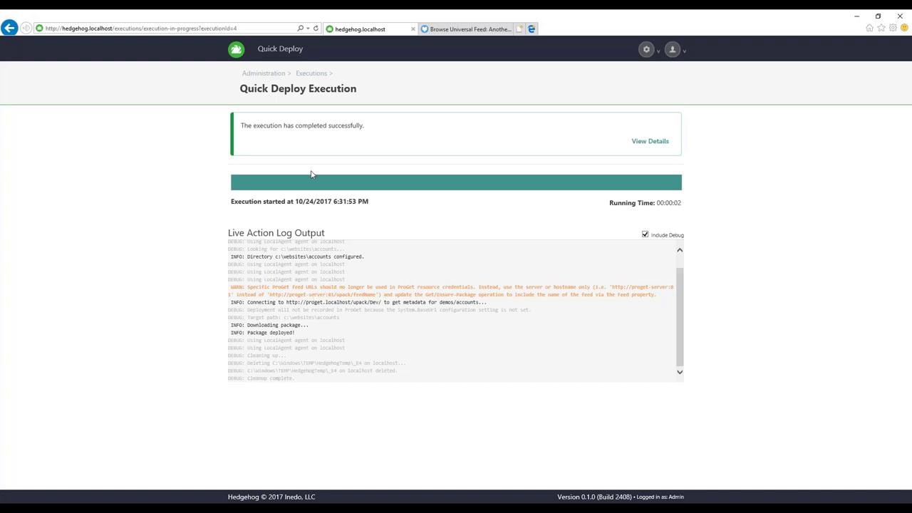
Open the deployment's execution details and examine the log sections for package metadata, website directory, application pool and IIS site
{"action": "left_click_drag", "start_coordinate": [249, 125], "coordinate": [346, 132]}
{"action": "left_click", "coordinate": [358, 138]}
{"action": "left_click", "coordinate": [652, 146]}
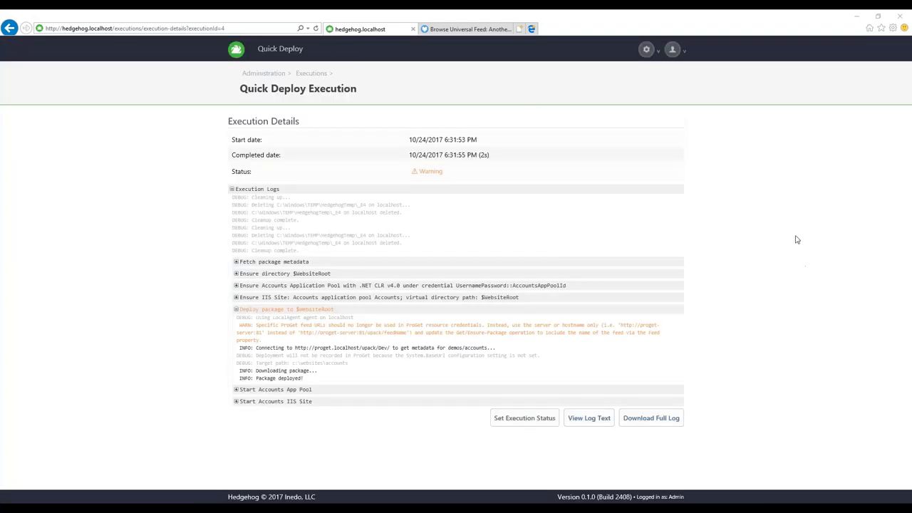
{"action": "left_click", "coordinate": [236, 263]}
{"action": "left_click", "coordinate": [236, 263]}
{"action": "left_click", "coordinate": [236, 274]}
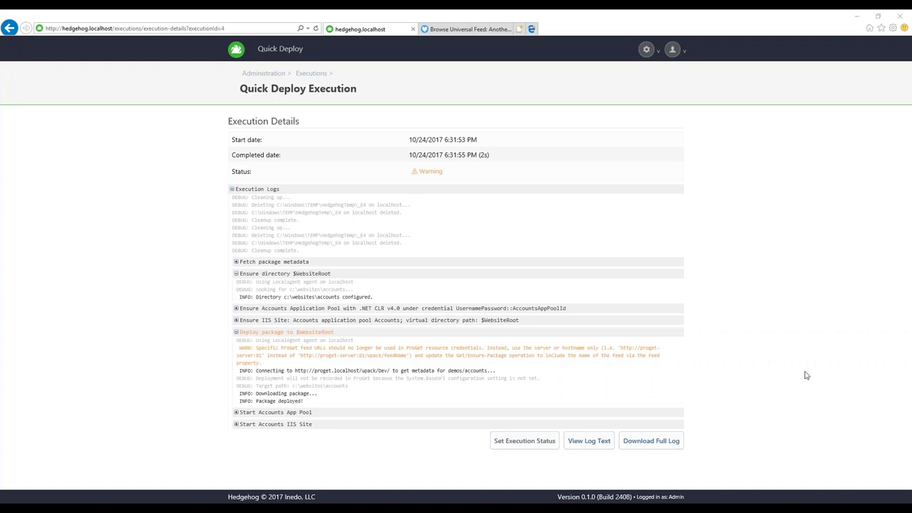
{"action": "left_click", "coordinate": [236, 308]}
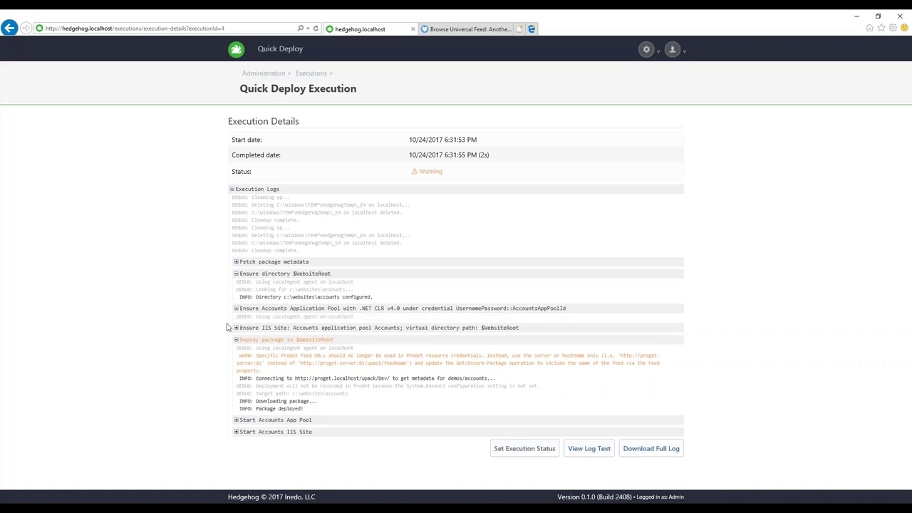
{"action": "left_click", "coordinate": [236, 328]}
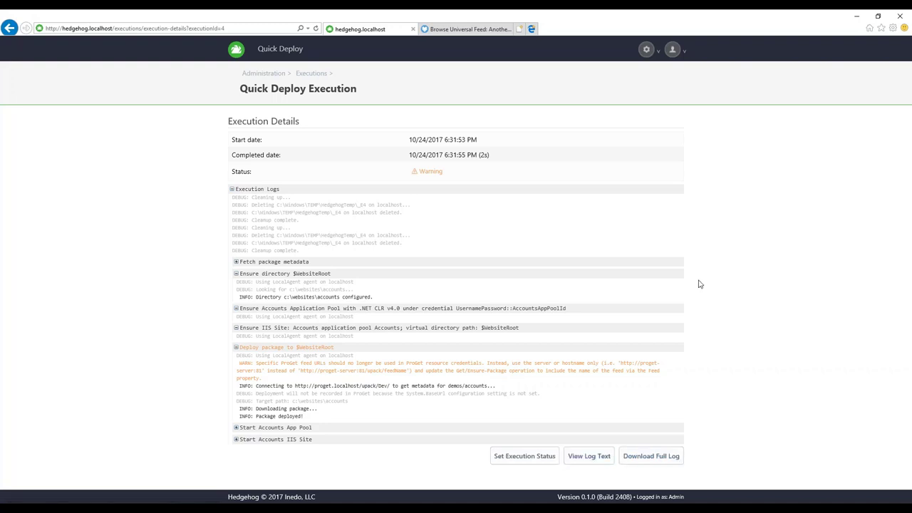
View the overview of all executions from the administration area
{"action": "left_click", "coordinate": [646, 52]}
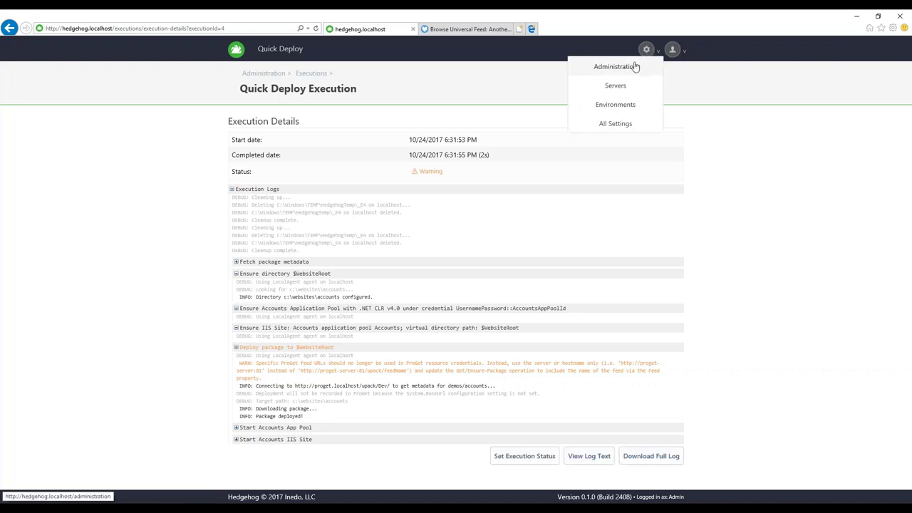
{"action": "left_click", "coordinate": [634, 67]}
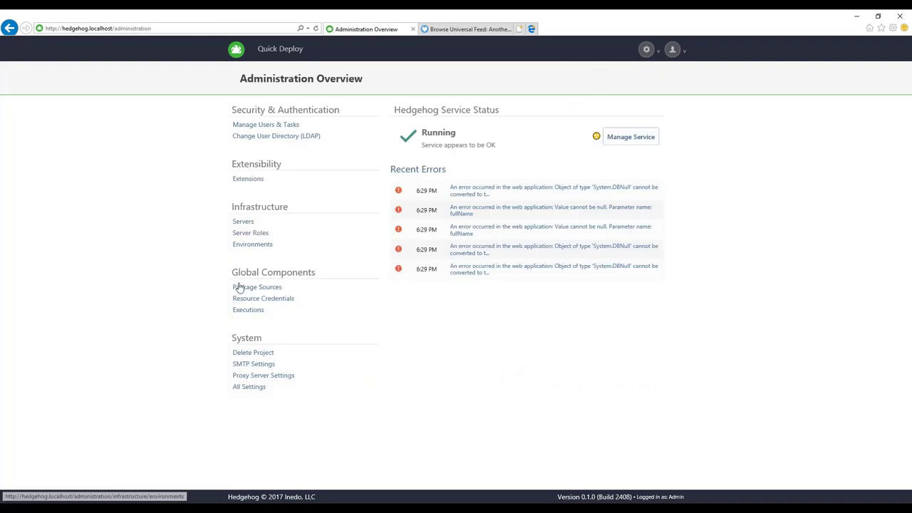
{"action": "left_click", "coordinate": [241, 311]}
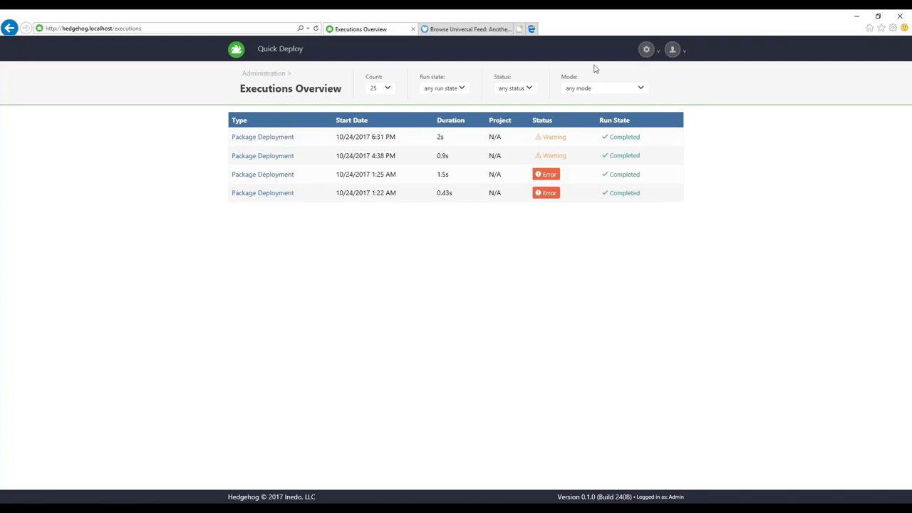
Open the localhost server from the server list and examine its details and variables
{"action": "left_click", "coordinate": [645, 56]}
{"action": "left_click", "coordinate": [611, 92]}
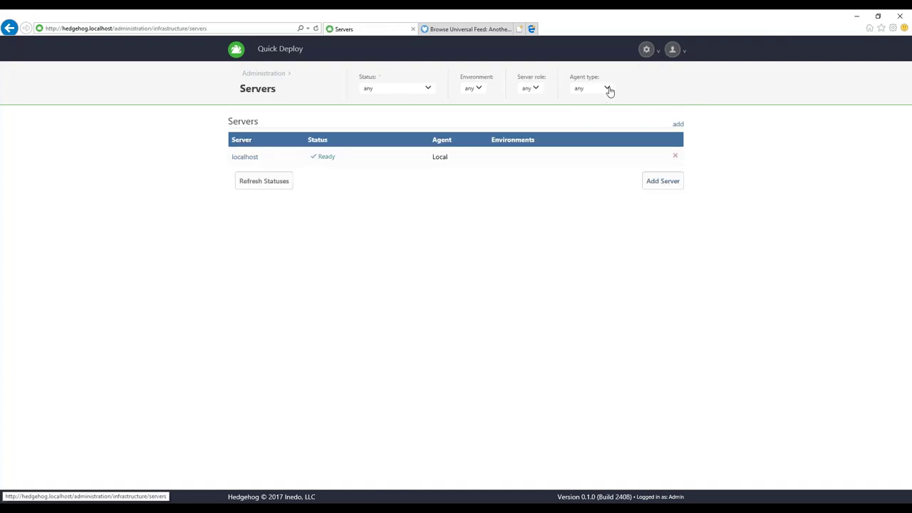
{"action": "left_click", "coordinate": [244, 157]}
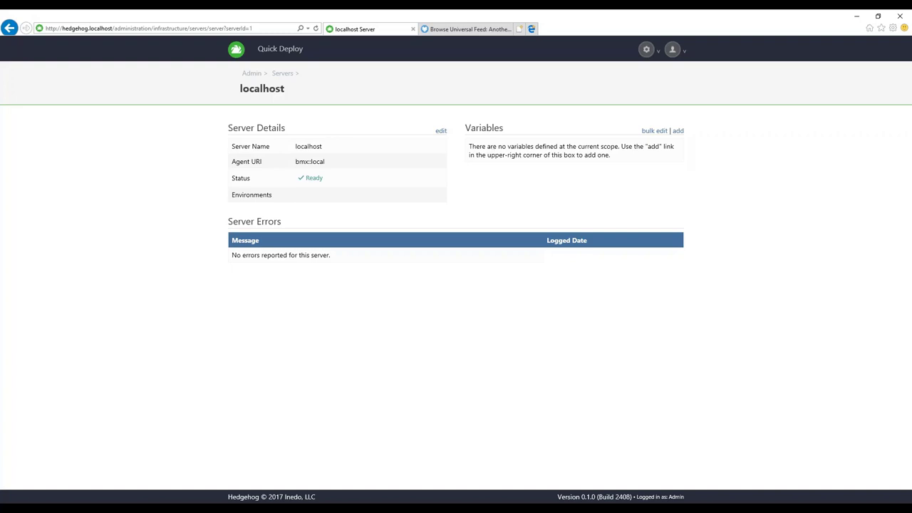
{"action": "left_click_drag", "start_coordinate": [467, 127], "coordinate": [657, 161]}
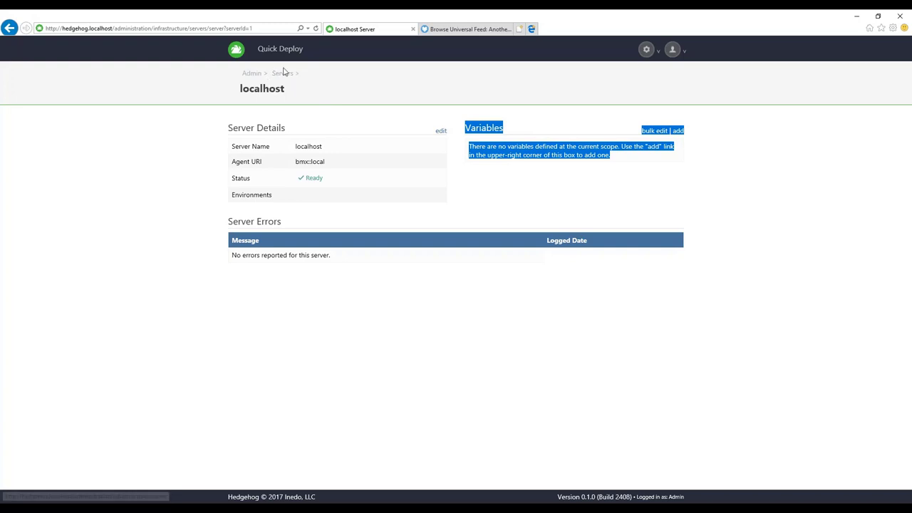
Return to the administration overview and open the quick deployment page
{"action": "left_click", "coordinate": [255, 76]}
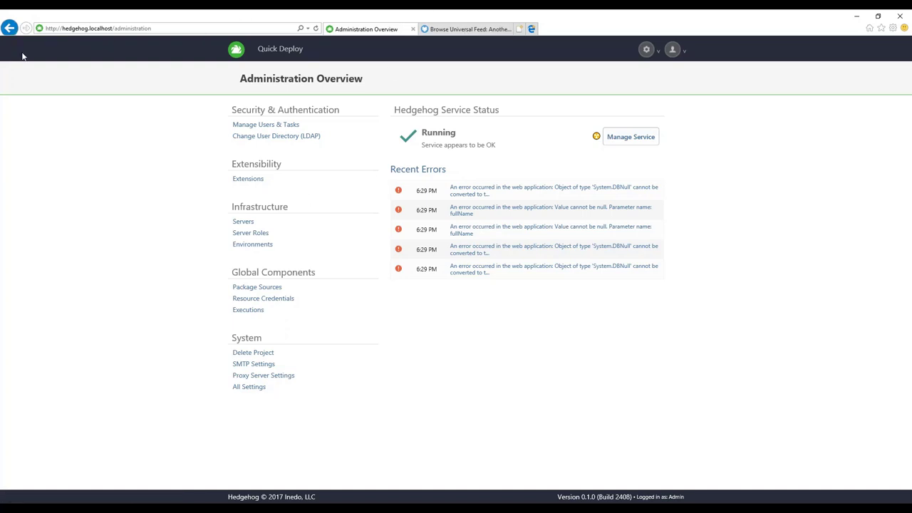
{"action": "left_click", "coordinate": [280, 48]}
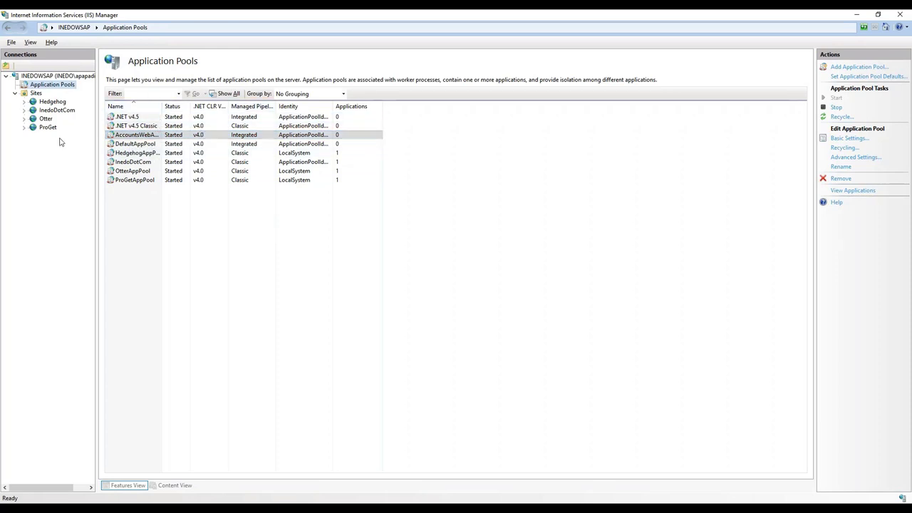
Find the Accounts site among the IIS sites, explore its website folder, and close the folder window after checking the deployed files
{"action": "left_click", "coordinate": [36, 94]}
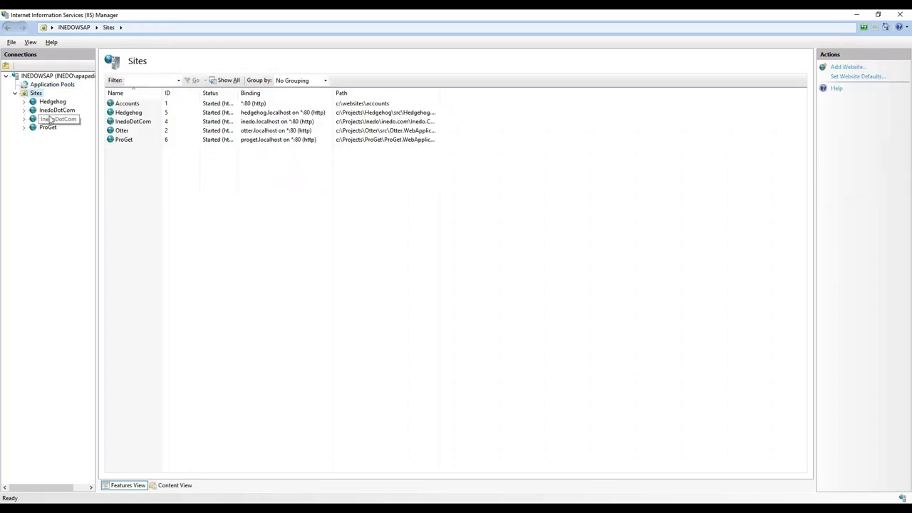
{"action": "left_click", "coordinate": [51, 102]}
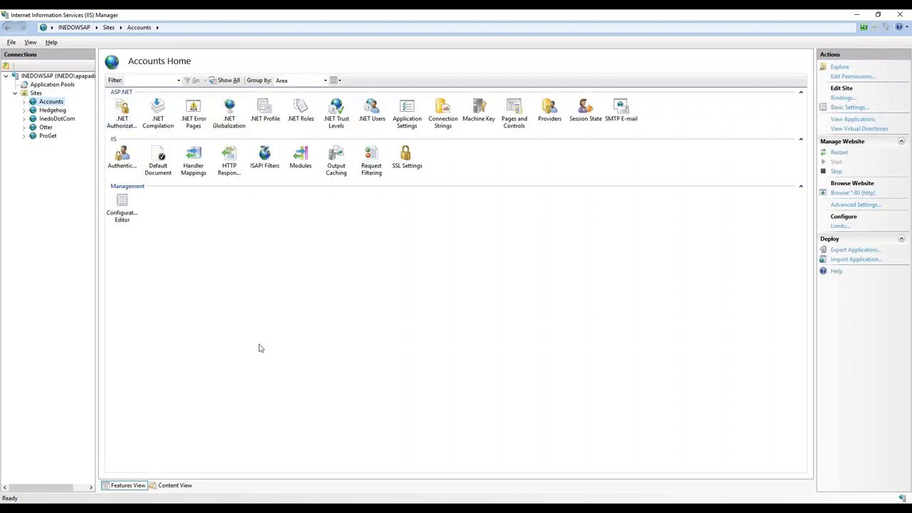
{"action": "right_click", "coordinate": [45, 103]}
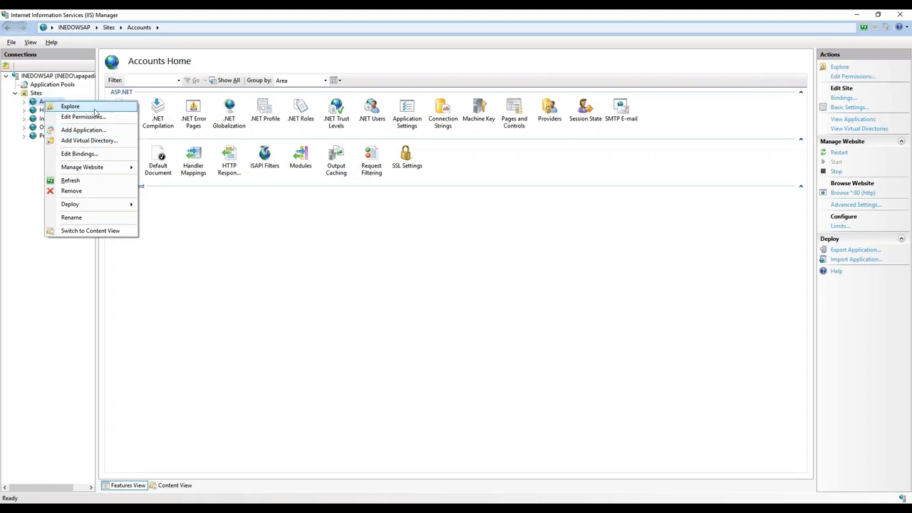
{"action": "left_click", "coordinate": [70, 106]}
{"action": "mouse_move", "coordinate": [222, 342]}
{"action": "left_mouse_down"}
{"action": "mouse_move", "coordinate": [217, 260]}
{"action": "mouse_move", "coordinate": [226, 340]}
{"action": "left_mouse_up"}
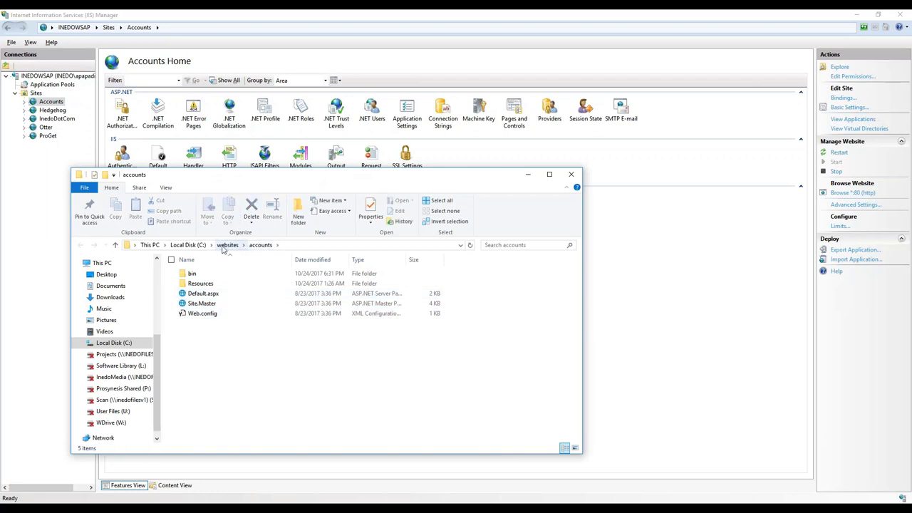
{"action": "left_click", "coordinate": [574, 179]}
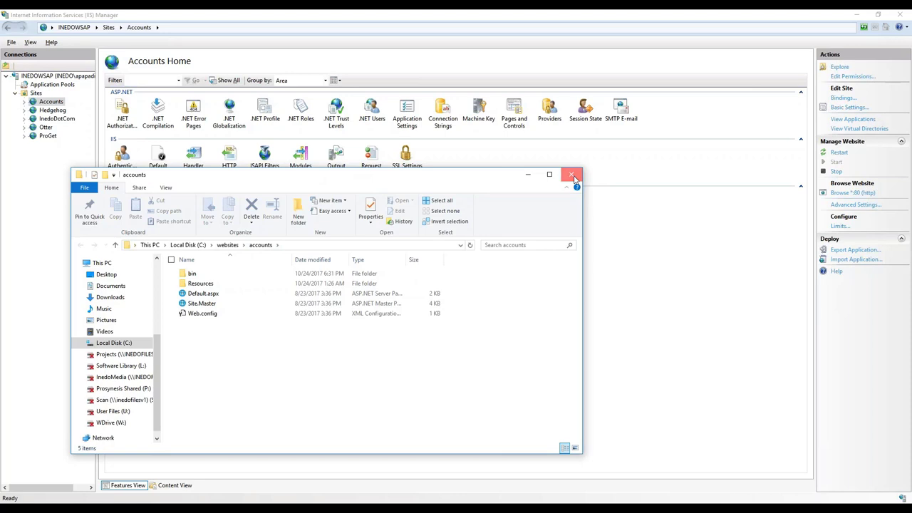
Switch to the Command Prompt and list the installed packages with romp, trying "romp list packages" and then running "romp packages list"
{"action": "mouse_move", "coordinate": [222, 507]}
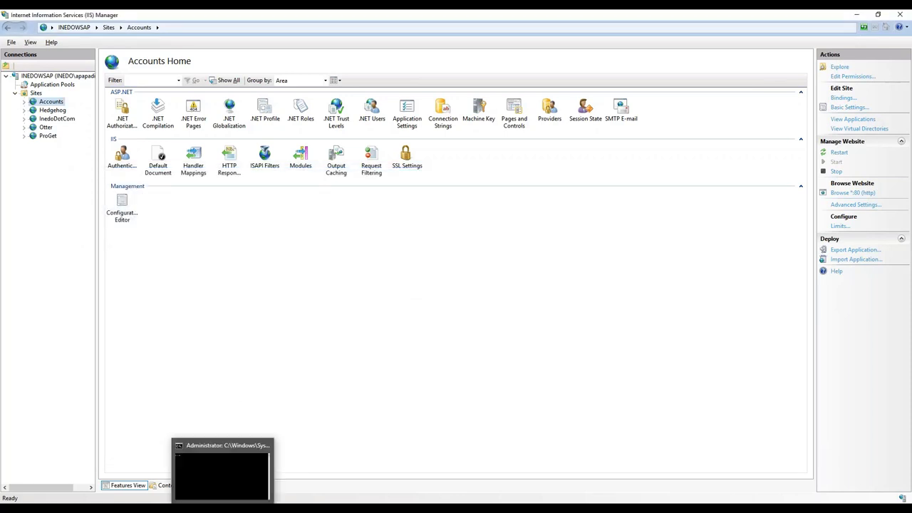
{"action": "left_click", "coordinate": [223, 507]}
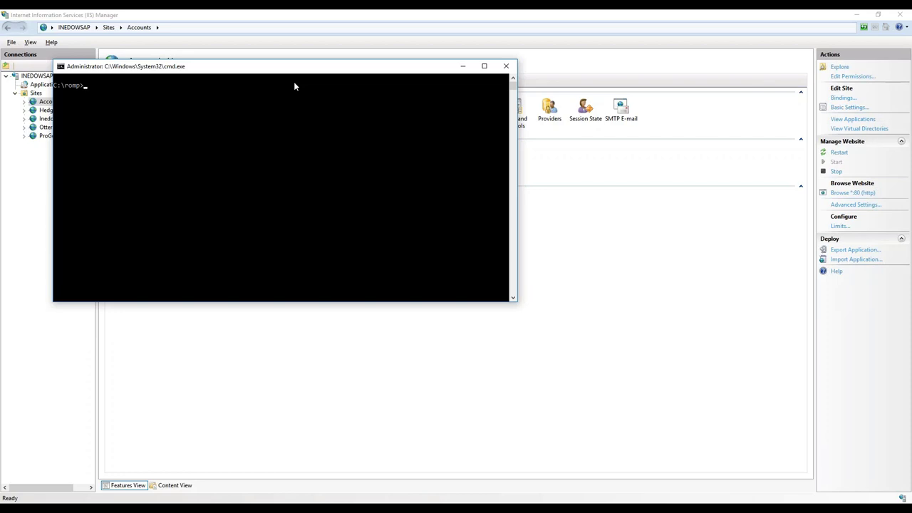
{"action": "type", "text": "romp list packages"}
{"action": "key", "text": "Return"}
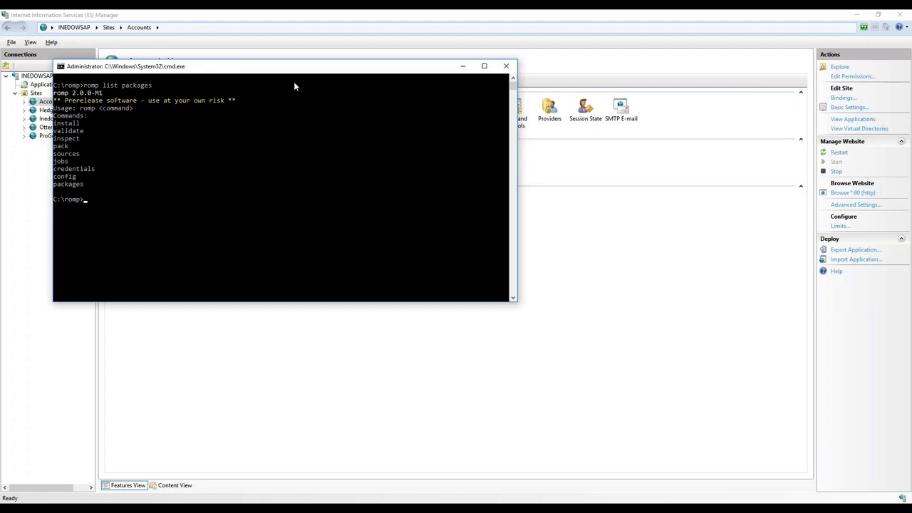
{"action": "type", "text": "romp packages list"}
{"action": "key", "text": "Return"}
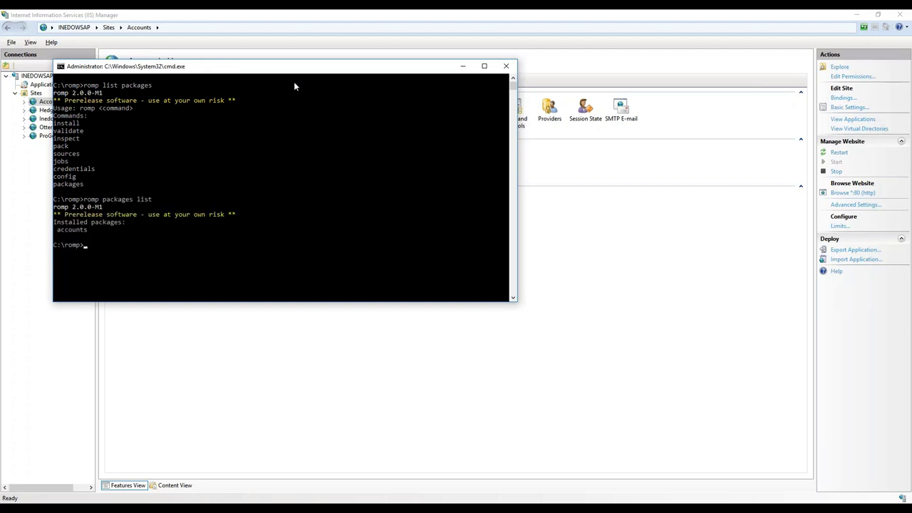